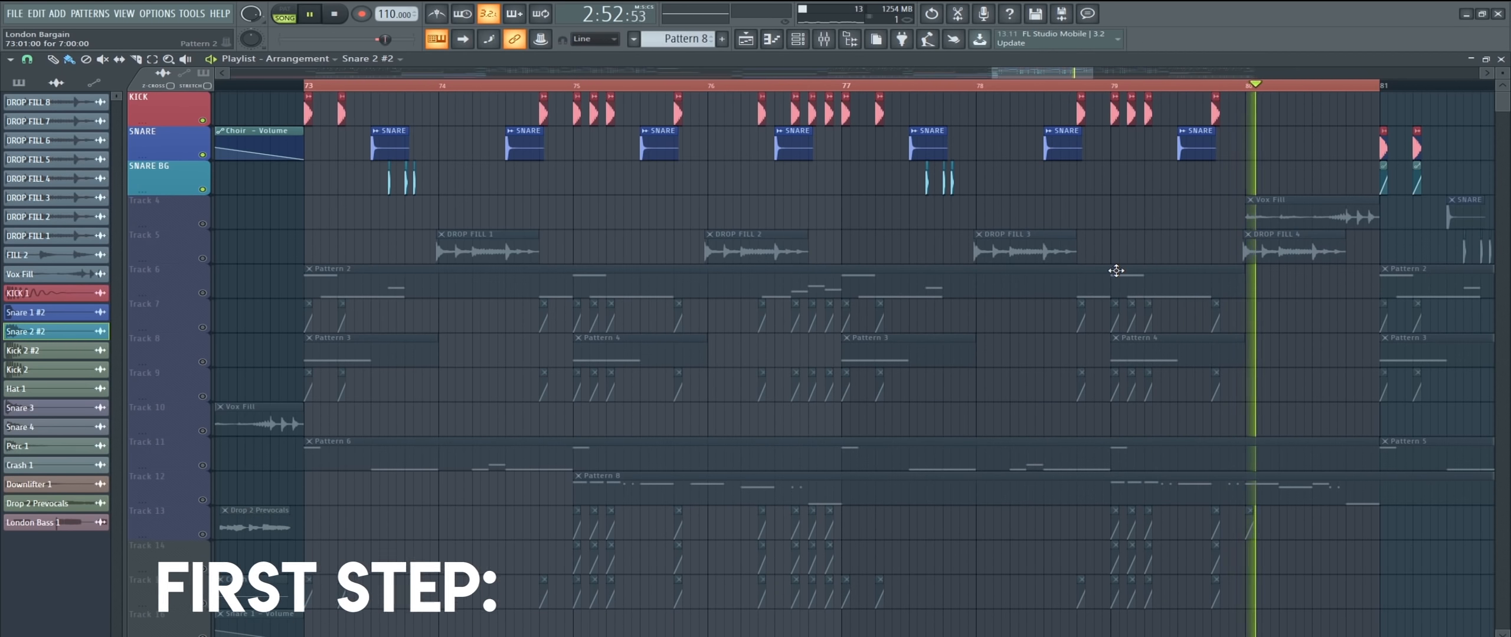
# Unmute Track 4 and Track 5 with the vocal and drum fills and play the drop together with the kick and snares
pyautogui.press('space')
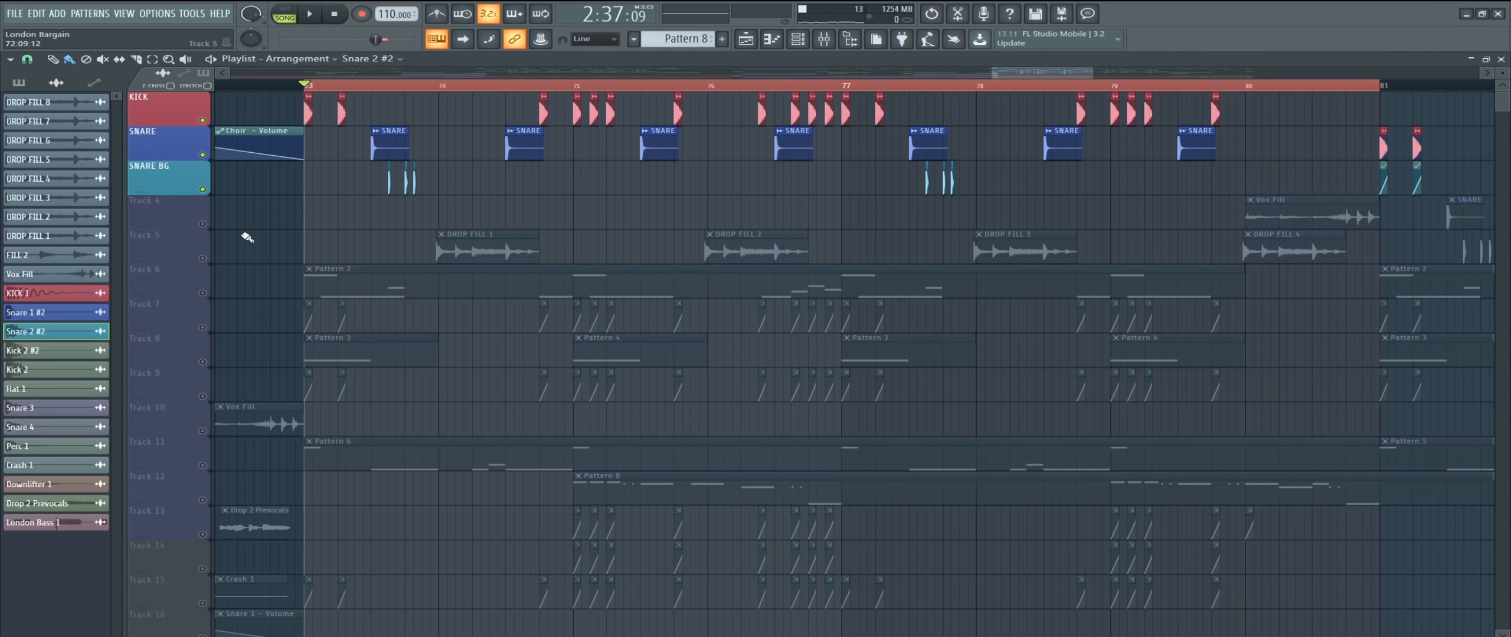
pyautogui.click(203, 259)
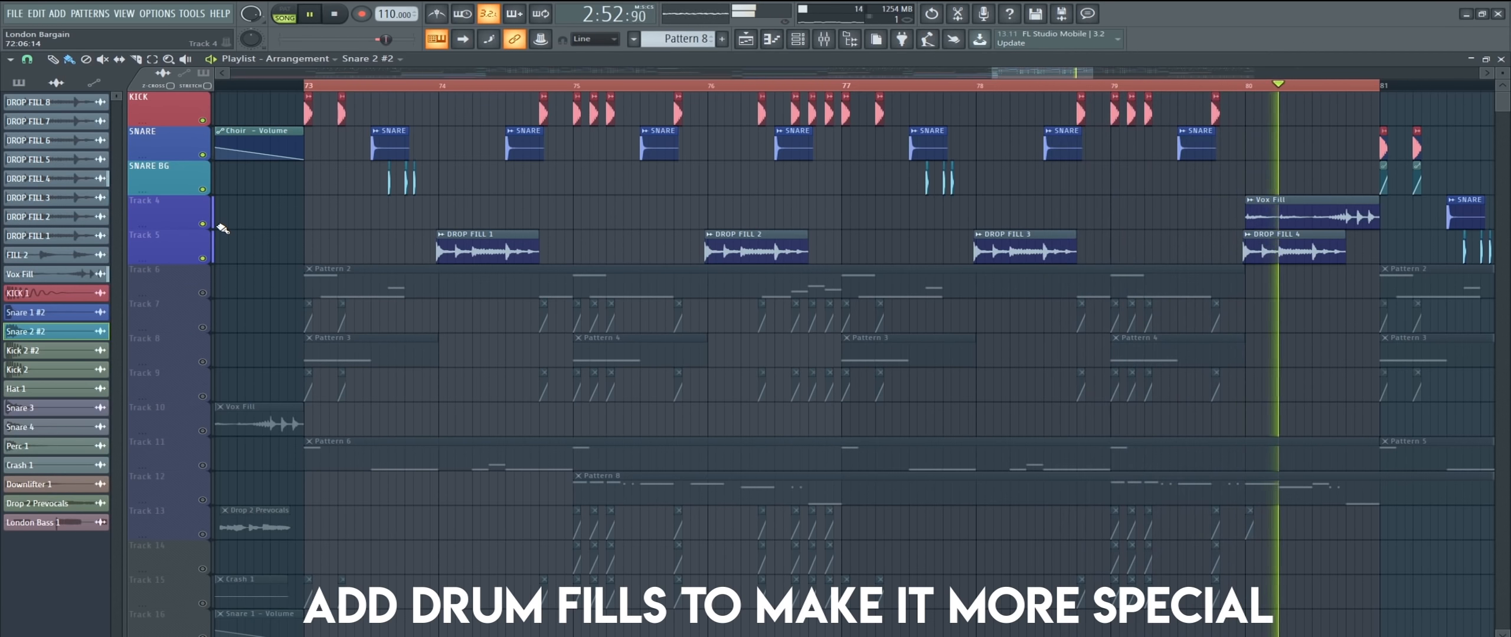
pyautogui.press('space')
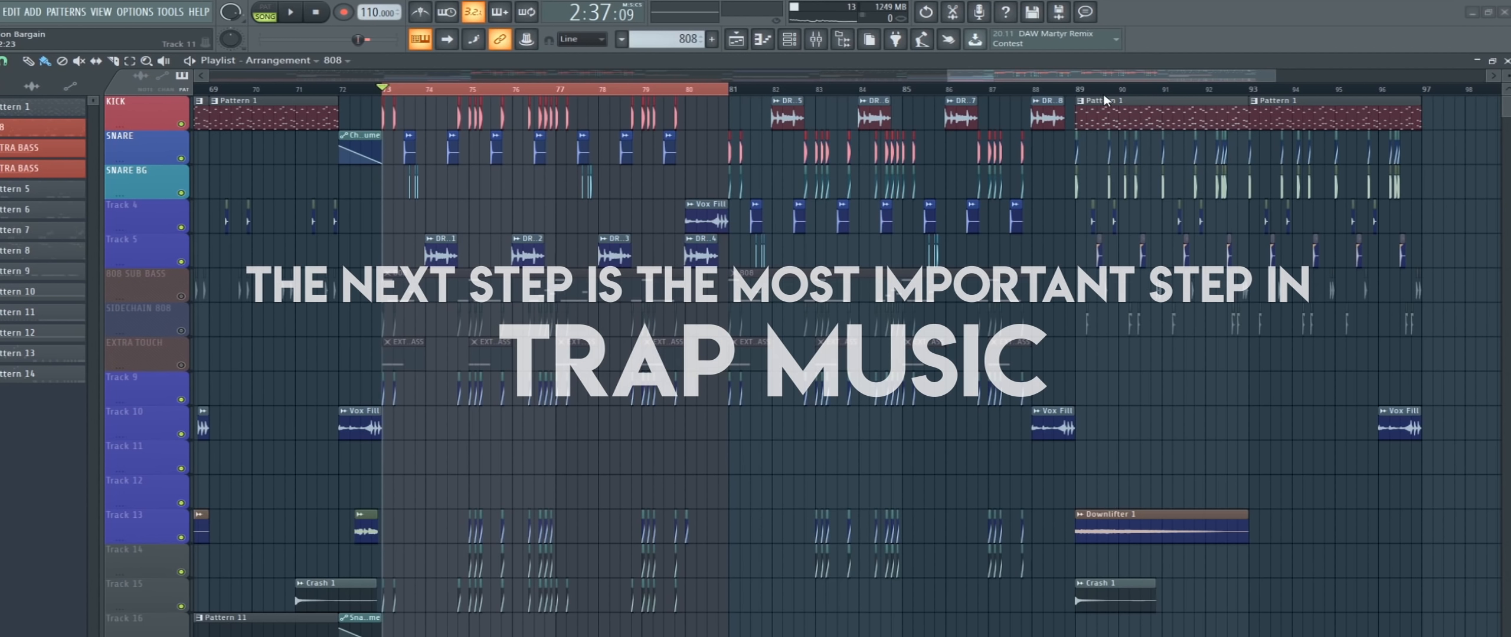
# Solo the 808 SUB BASS track and play its 808 pattern on its own in the piano roll
pyautogui.rightClick(182, 297)
pyautogui.doubleClick(447, 278)
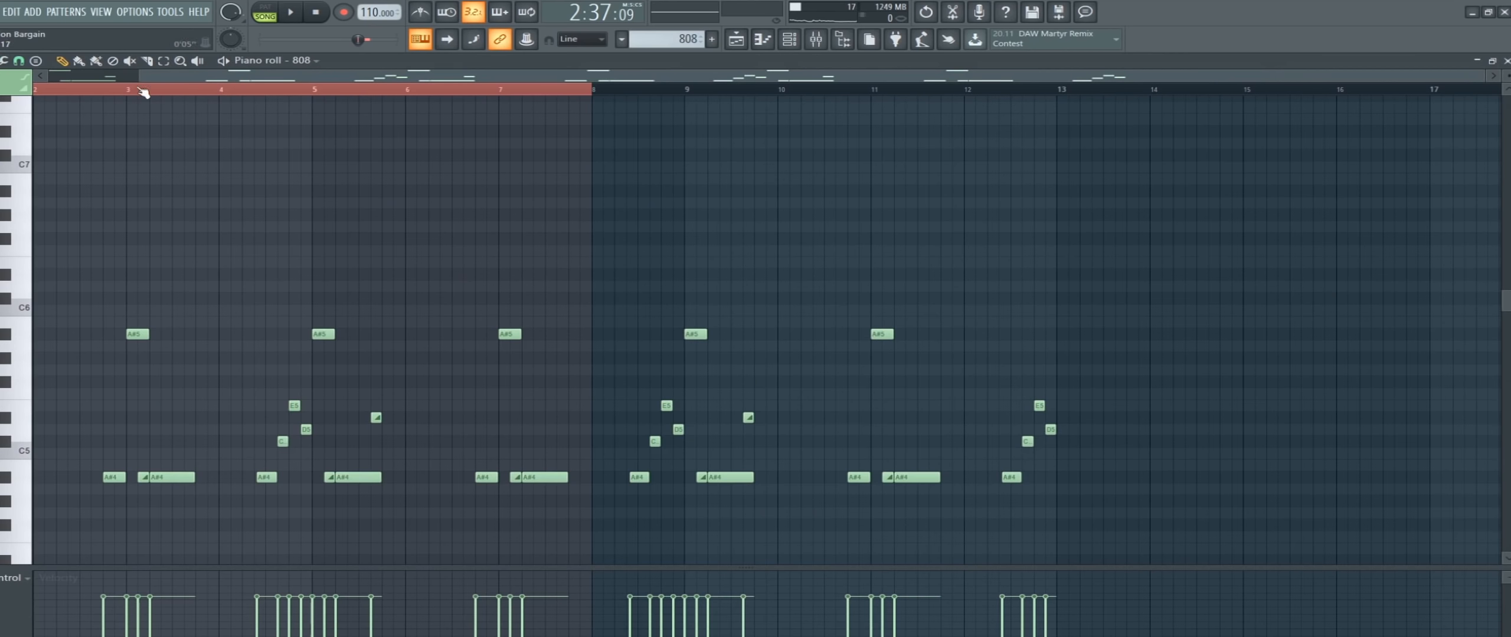
pyautogui.moveTo(138, 76); pyautogui.dragTo(48, 76)
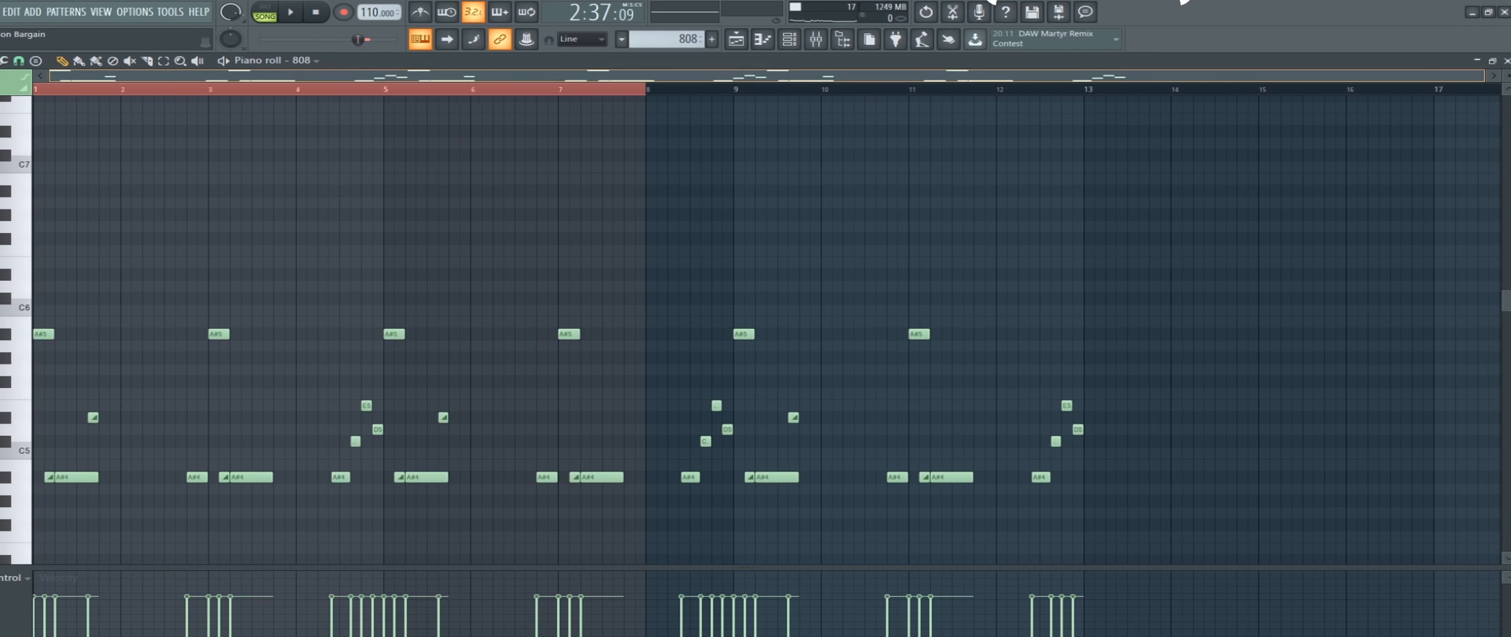
pyautogui.click(265, 8)
pyautogui.press('space')
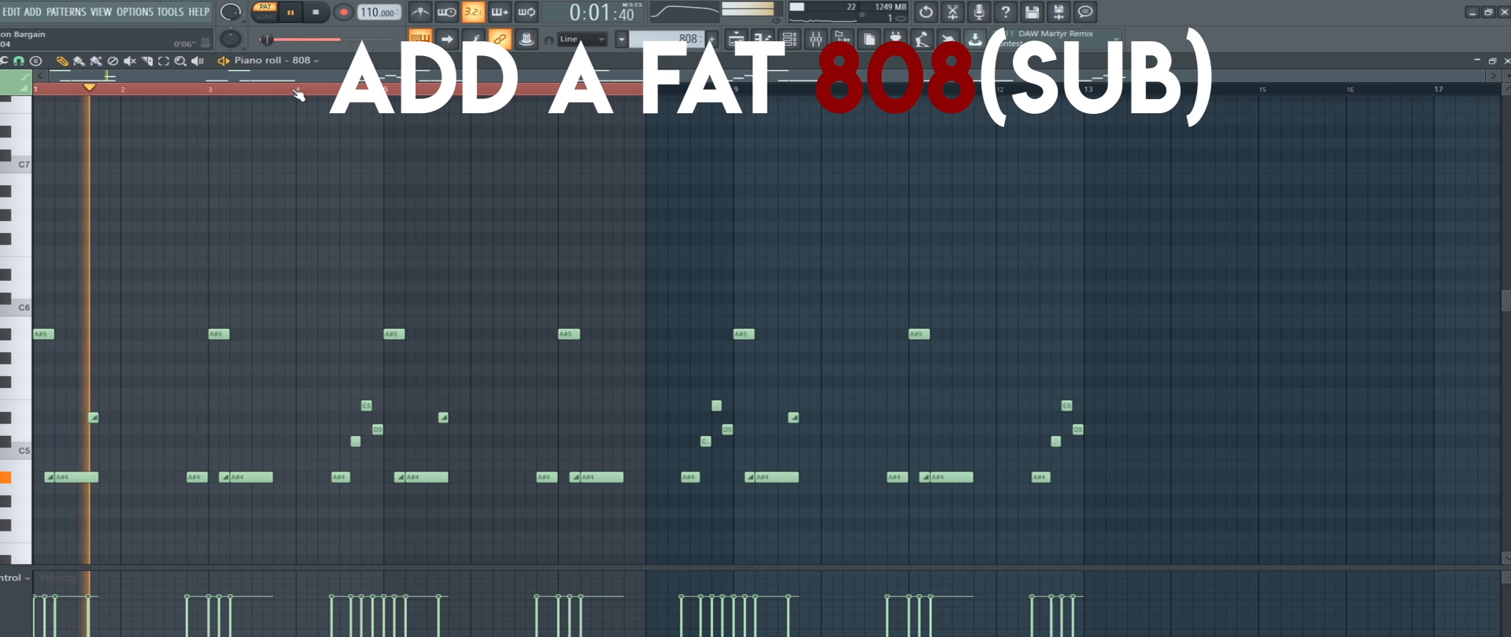
# Clear the time selection in the 808 piano roll and listen through the rest of the pattern
pyautogui.rightClick(291, 91)
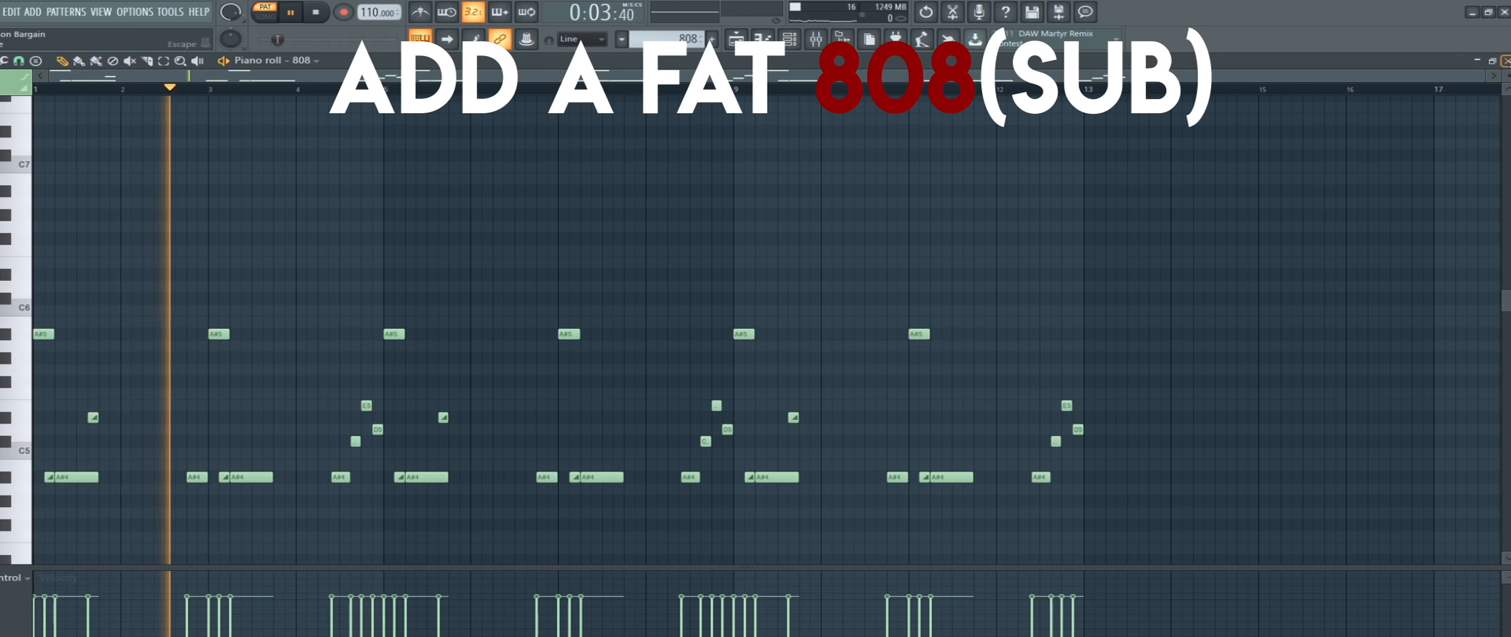
pyautogui.moveTo(1482, 76); pyautogui.dragTo(1033, 148)
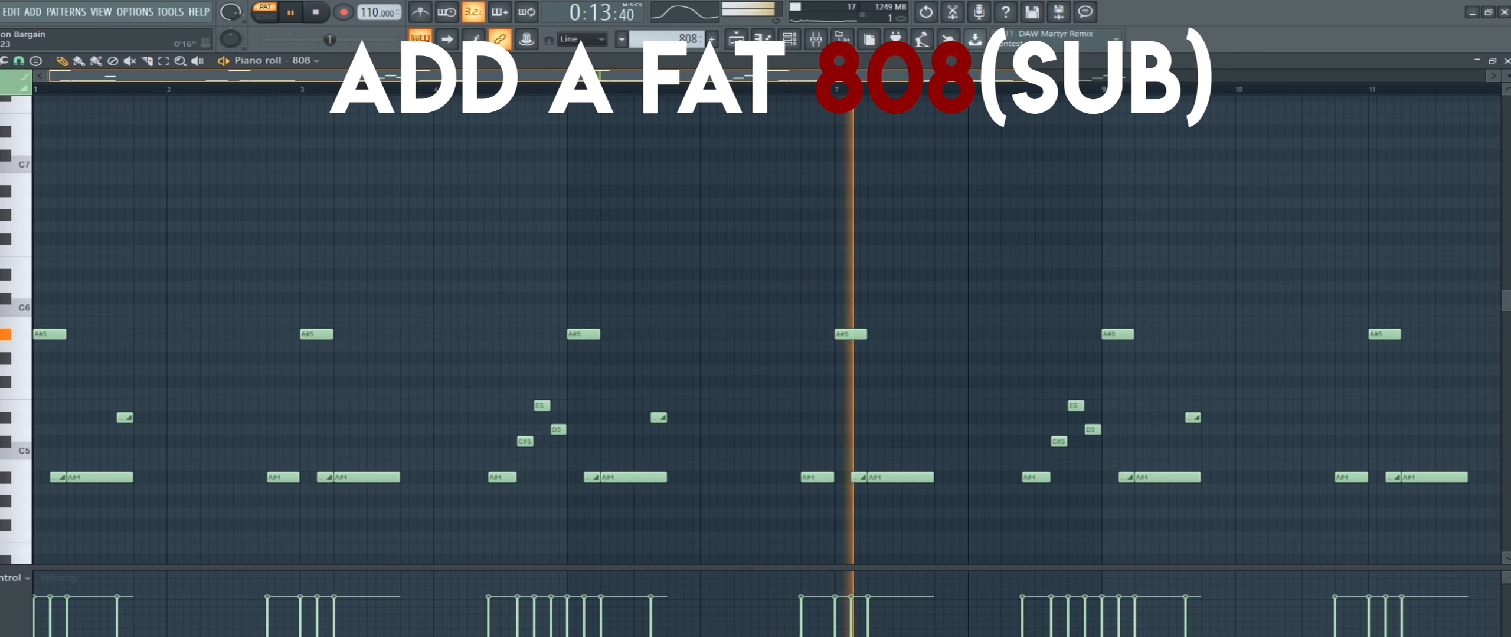
pyautogui.moveTo(1034, 77); pyautogui.dragTo(1278, 104)
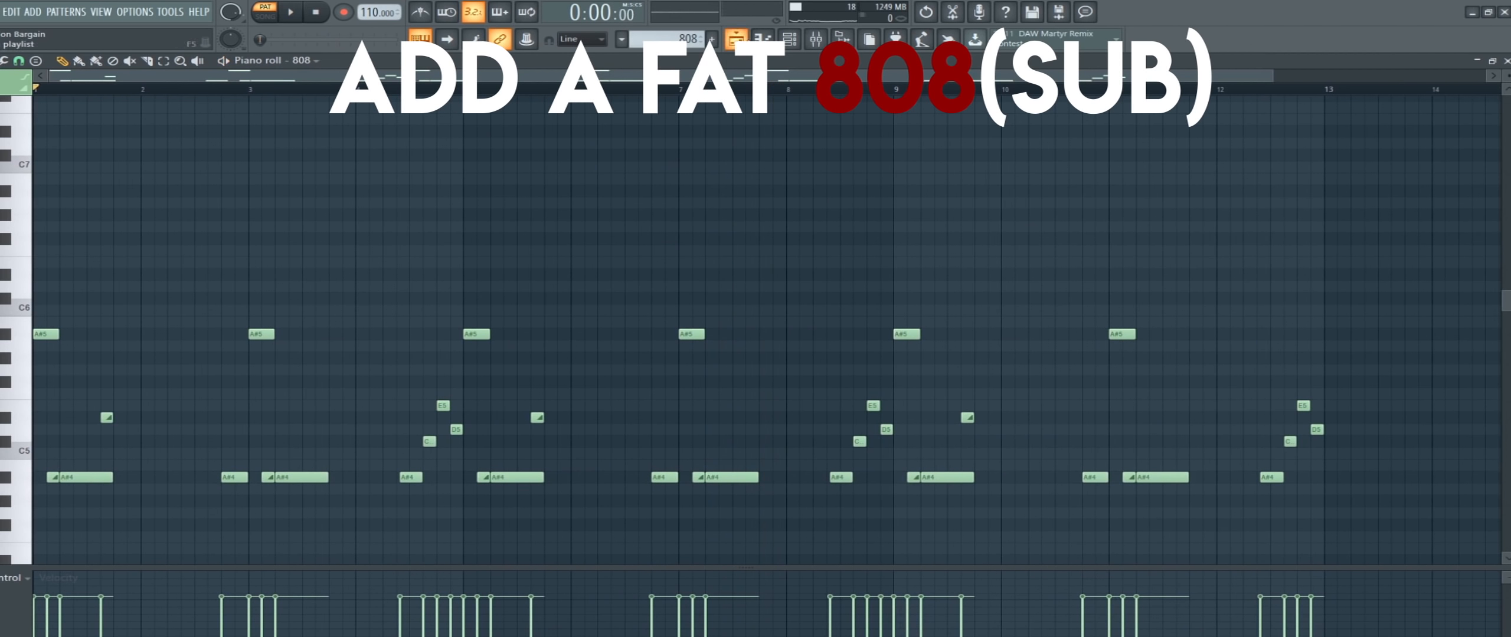
# Return to the playlist and unmute the kick, snare and drum-fill tracks to play the drop with the 808 bass
pyautogui.press('space')
pyautogui.click(736, 39)
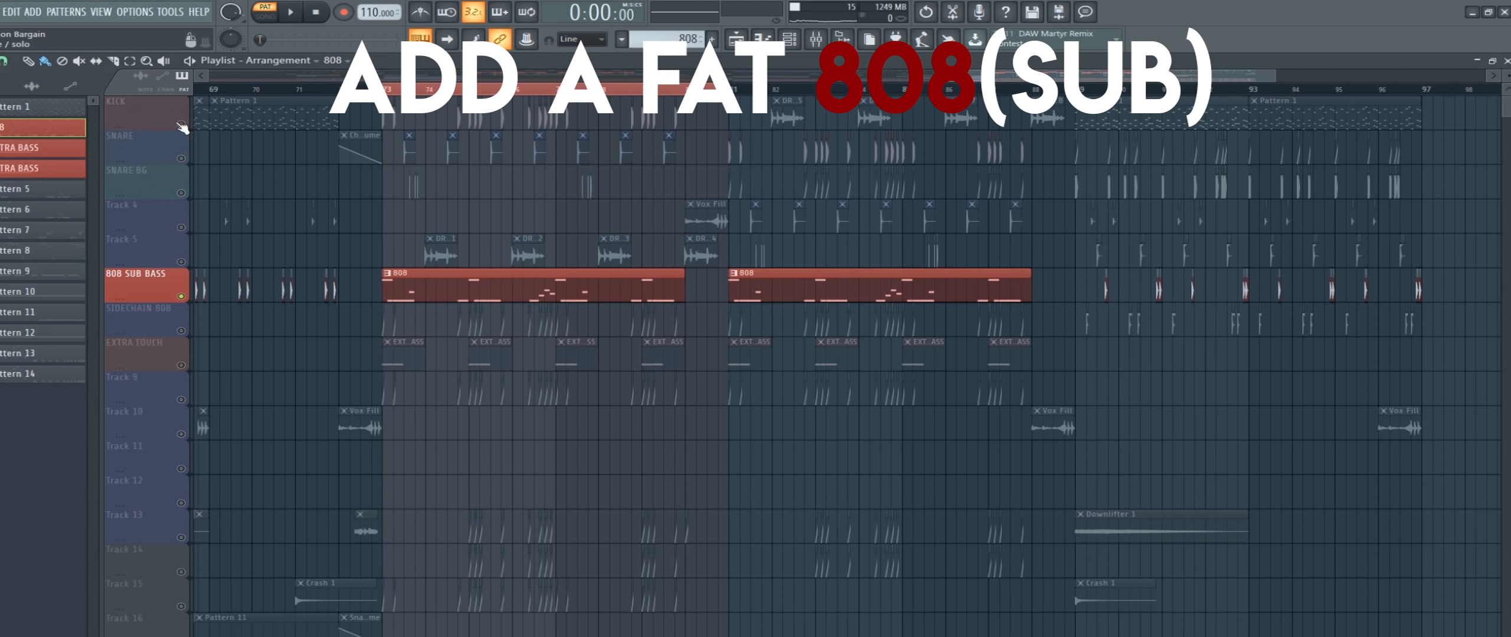
pyautogui.click(181, 125)
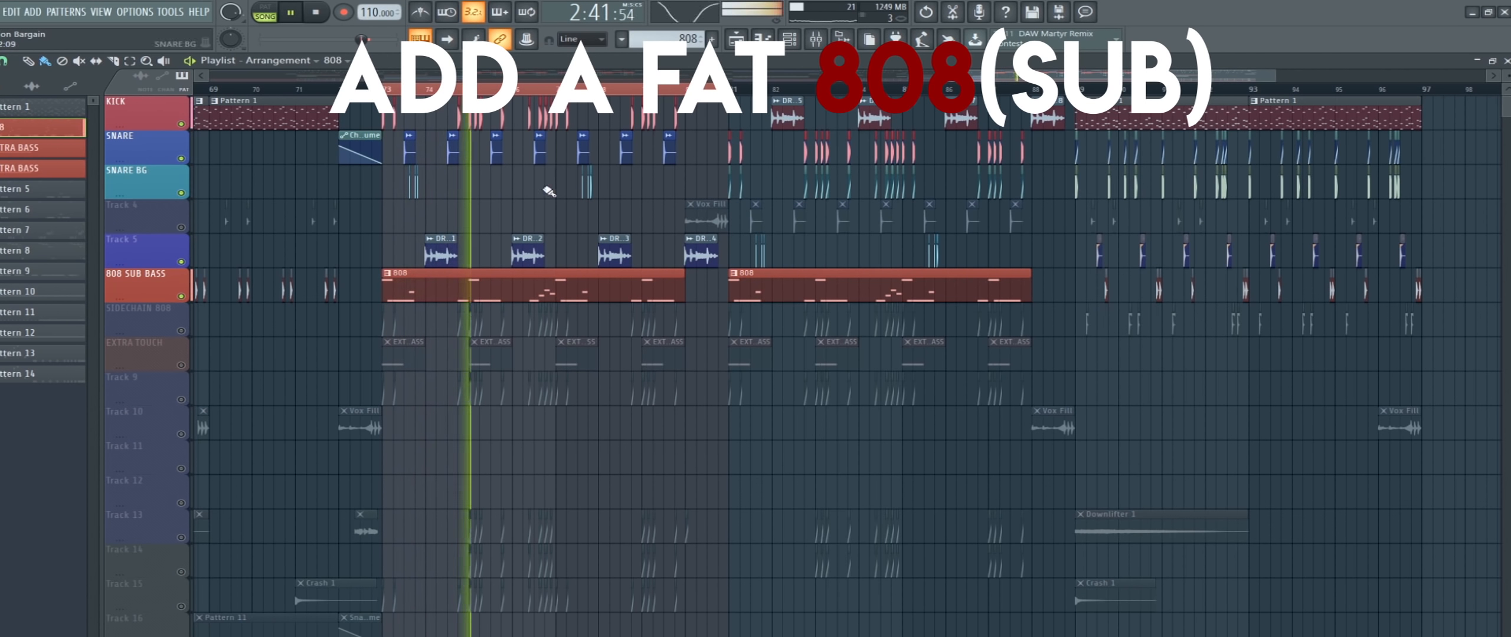
# Solo the SIDECHAIN 808 track and examine its Bass 1 volume automation clips and the mixer channels
pyautogui.moveTo(1286, 87); pyautogui.dragTo(1021, 84)
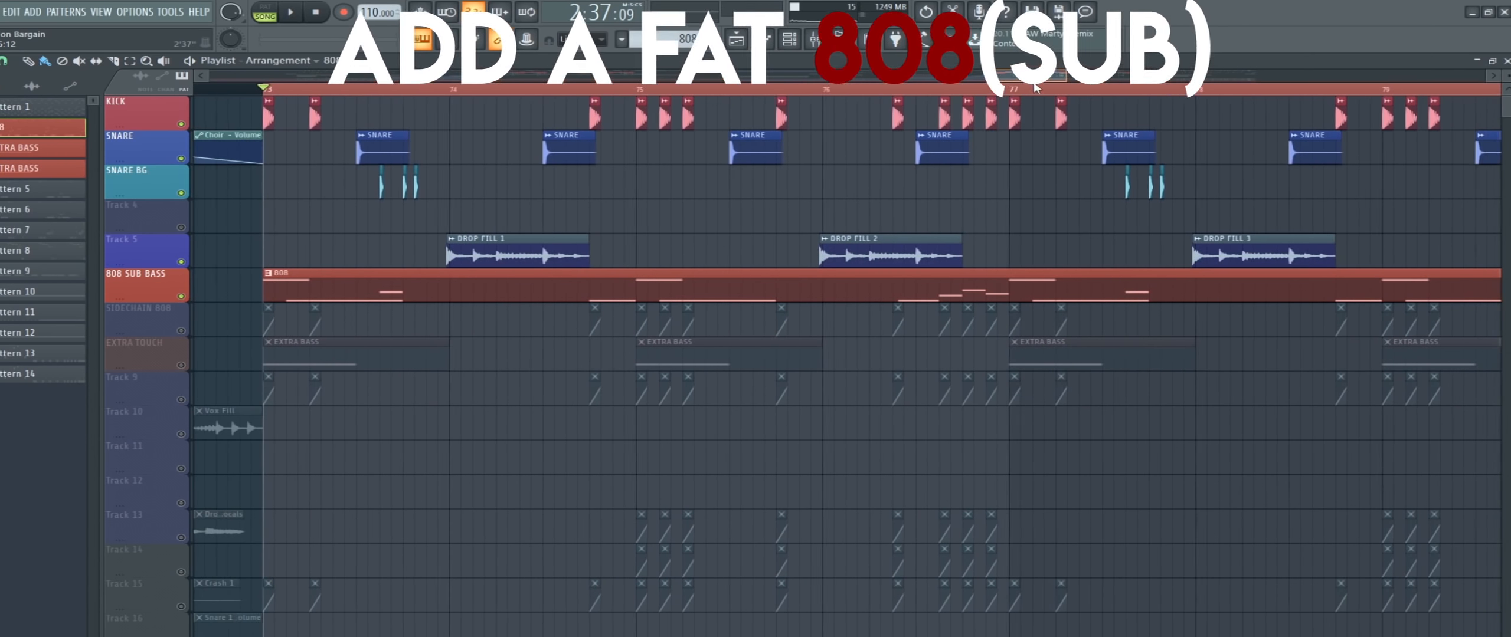
pyautogui.rightClick(182, 332)
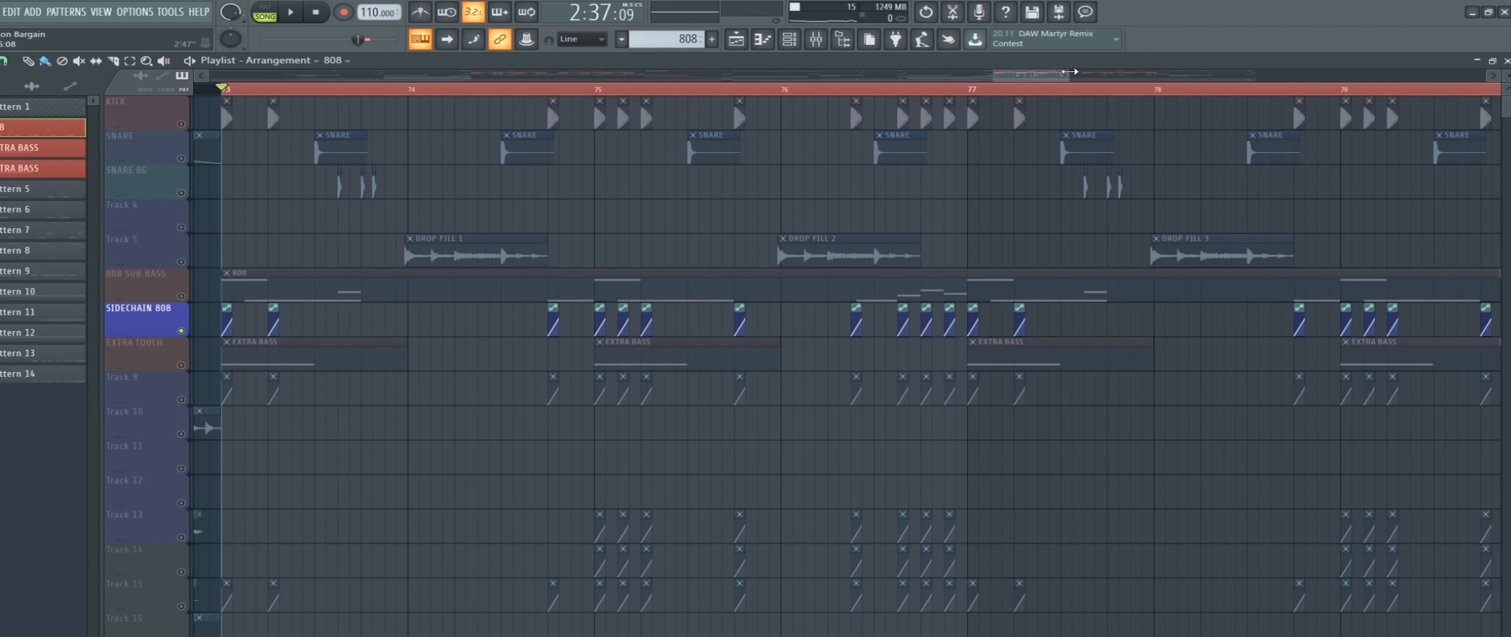
pyautogui.moveTo(1068, 75); pyautogui.dragTo(987, 72)
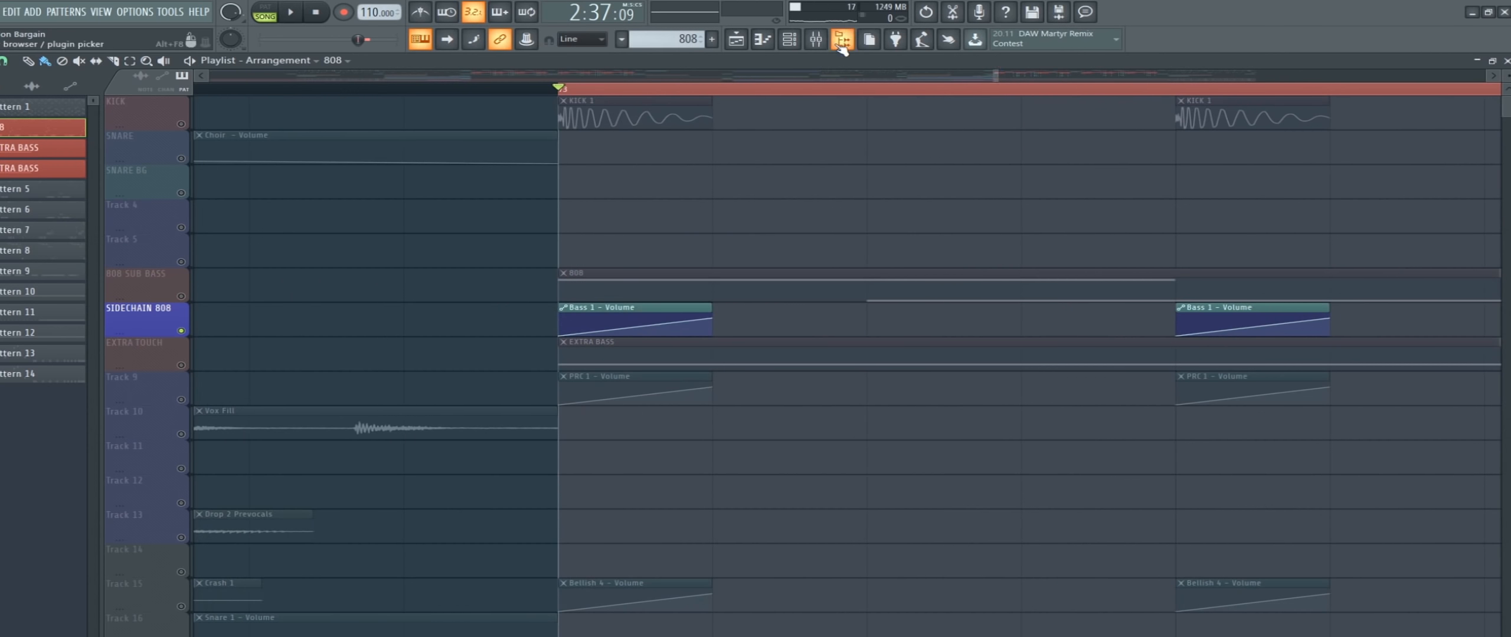
pyautogui.click(841, 40)
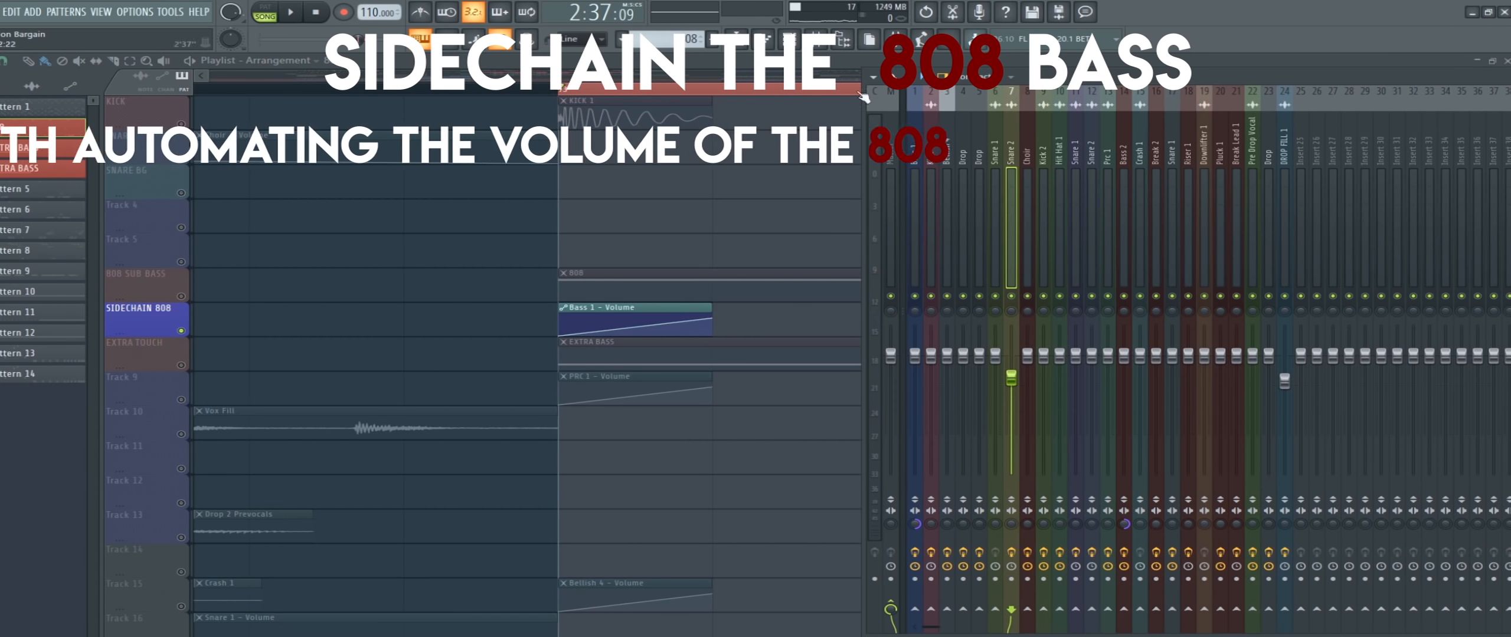
pyautogui.moveTo(1358, 61); pyautogui.dragTo(960, 133)
pyautogui.click(1298, 120)
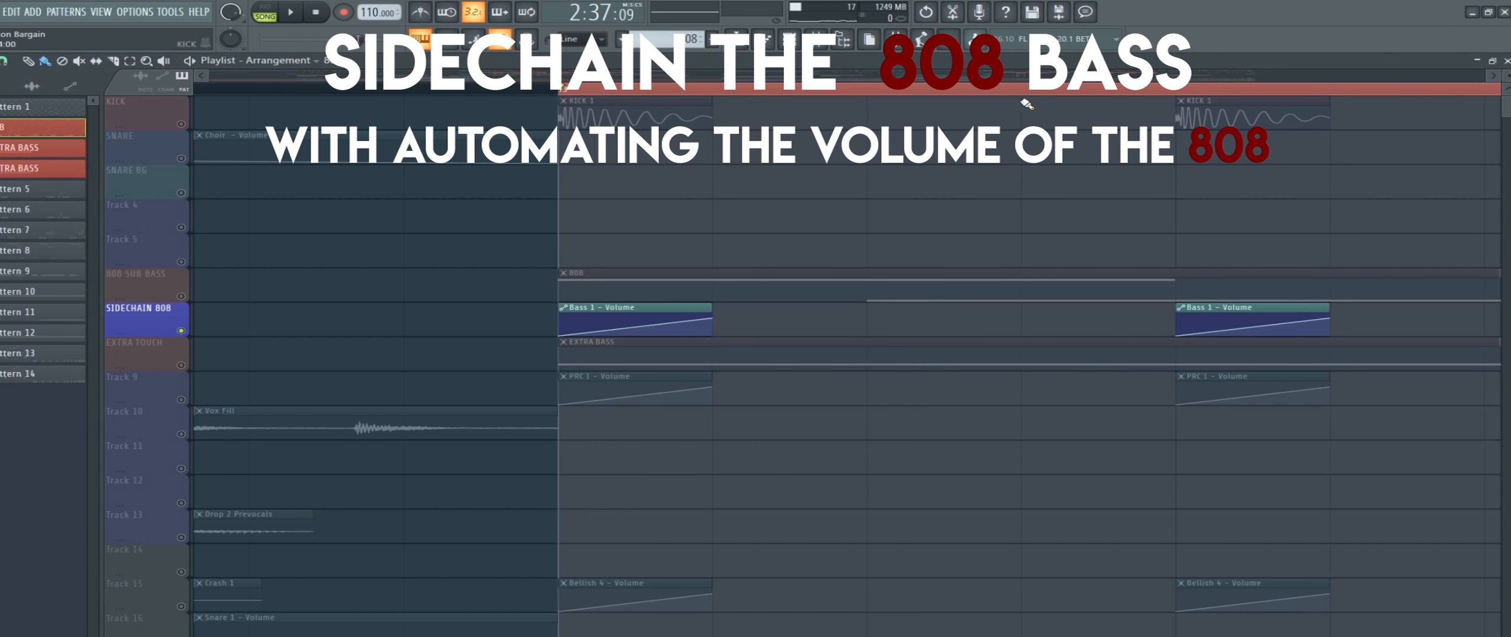
# Unmute the 808 SUB BASS, drum-fill, kick and snare tracks and play the drop with the sidechained 808
pyautogui.moveTo(1004, 76); pyautogui.dragTo(1085, 81)
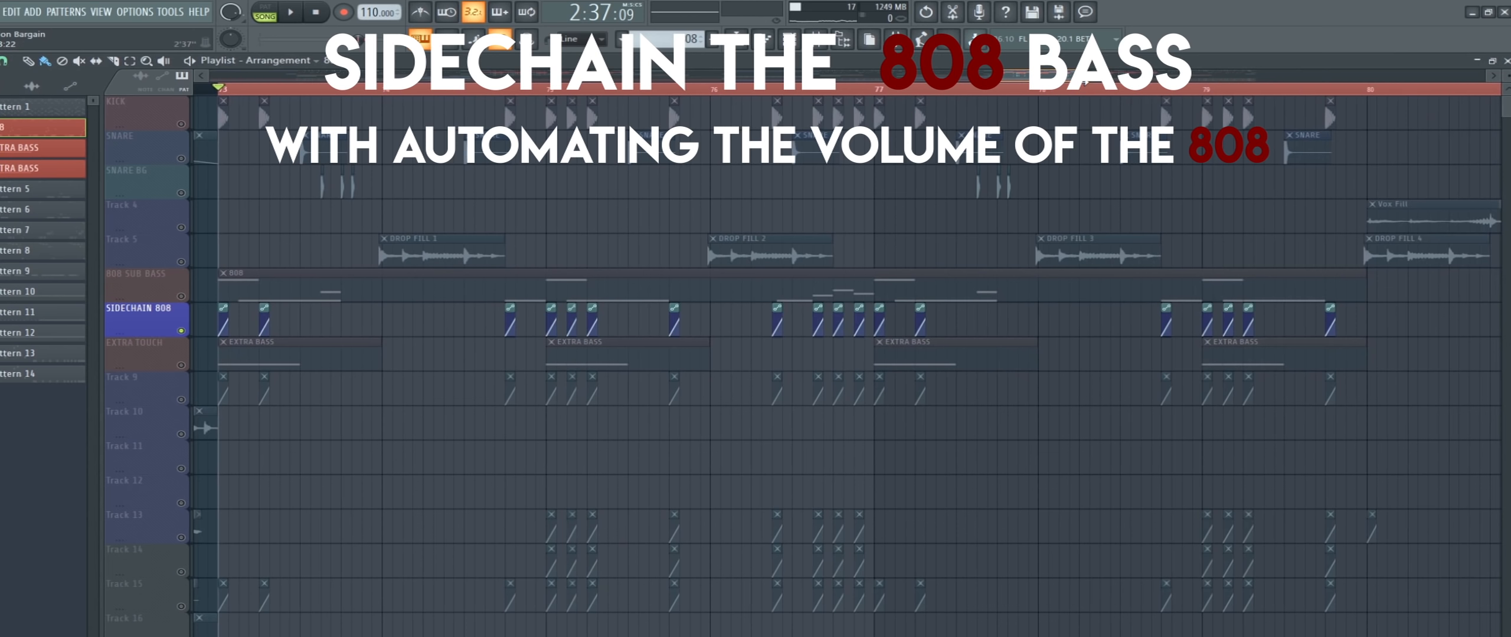
pyautogui.click(184, 298)
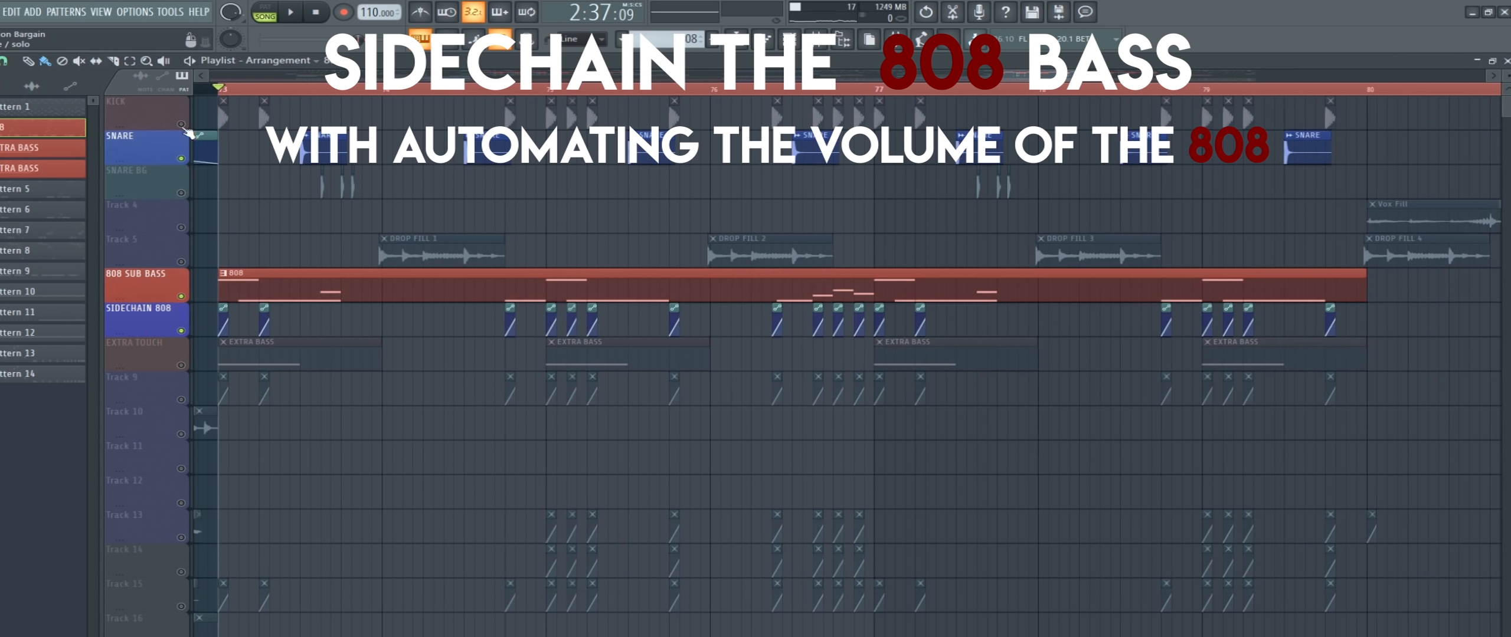
pyautogui.click(182, 262)
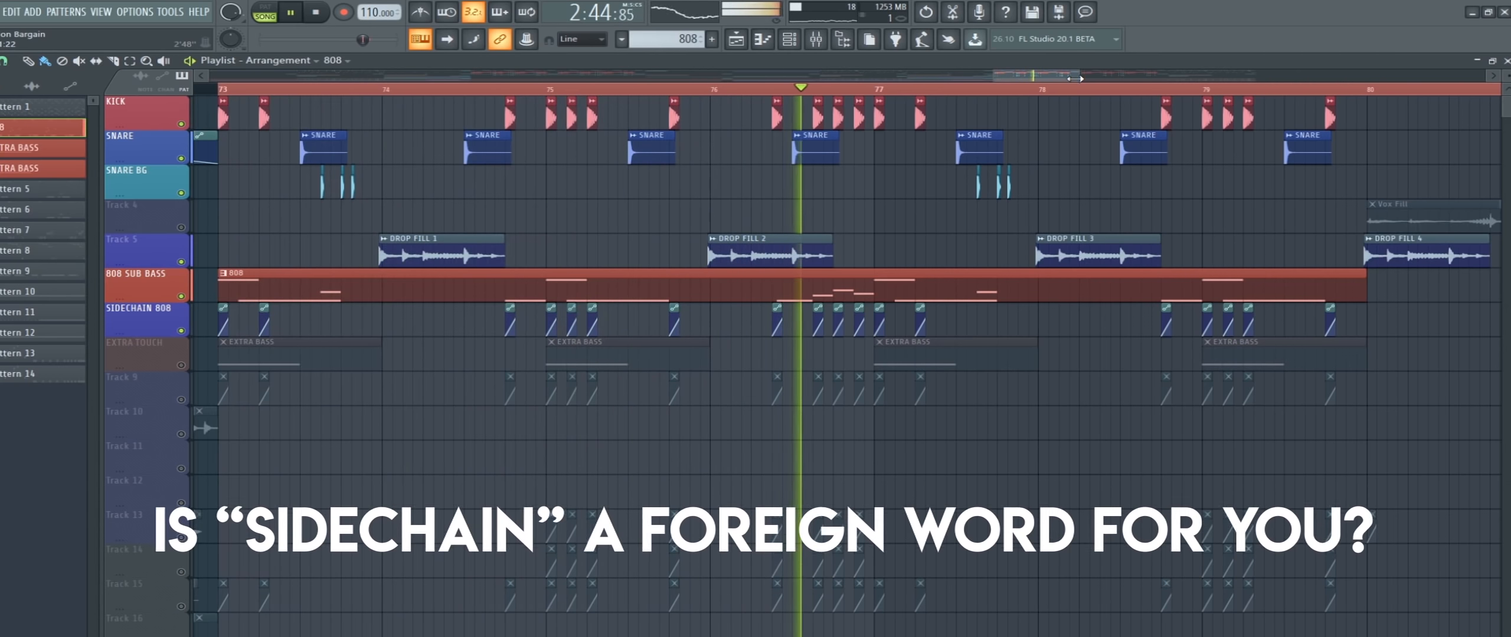
pyautogui.moveTo(1071, 76)
pyautogui.mouseDown()
pyautogui.moveTo(1120, 77)
pyautogui.moveTo(1073, 74)
pyautogui.mouseUp()
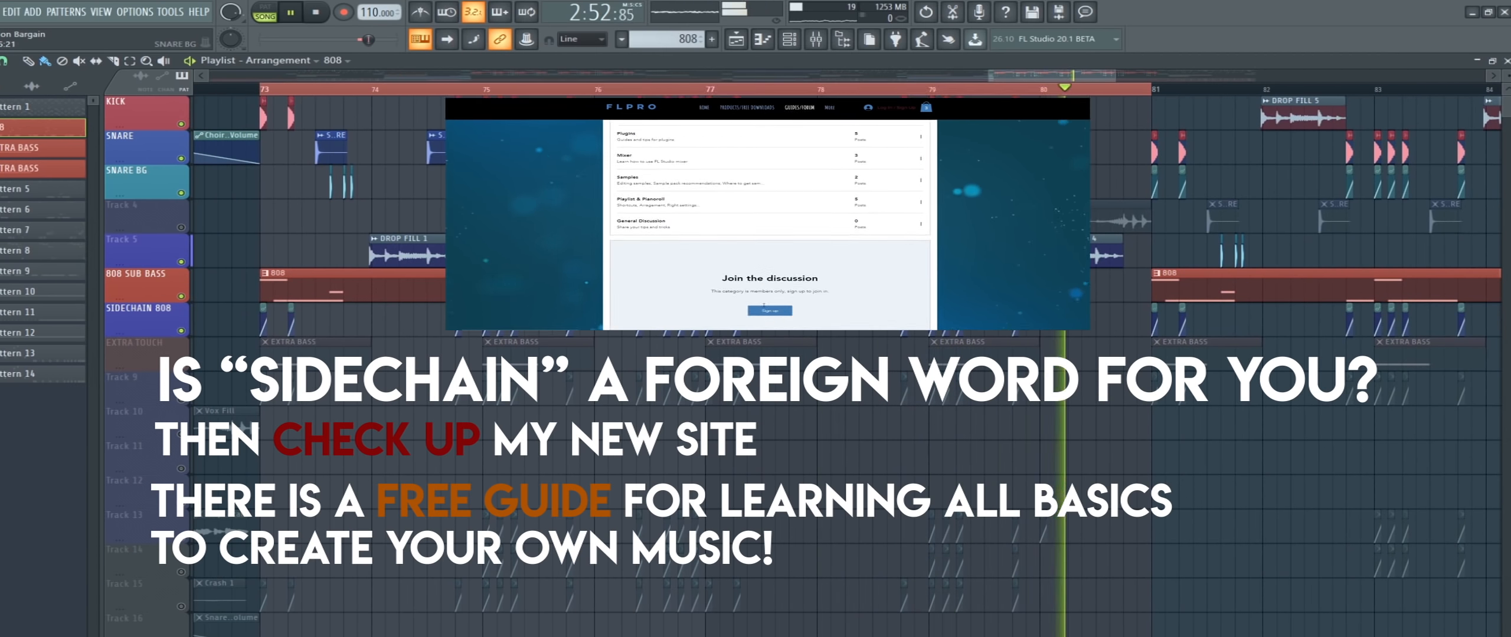
pyautogui.press('space')
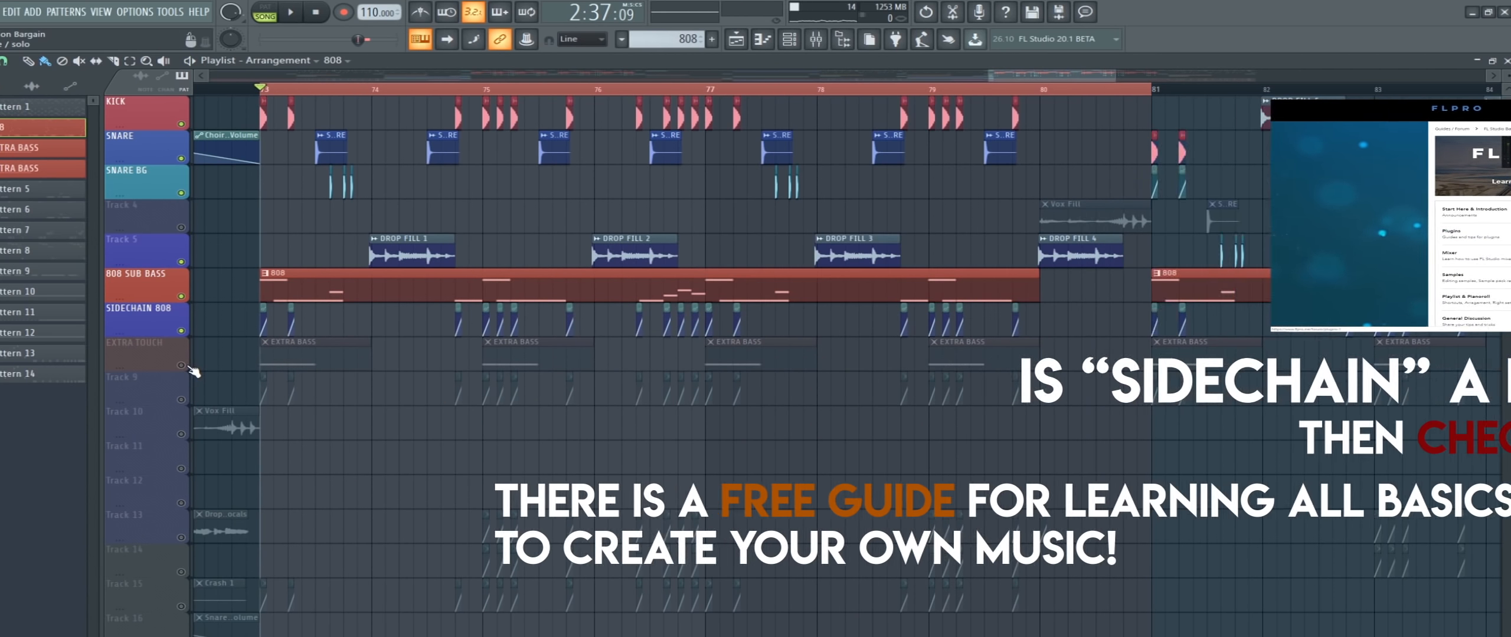
# Solo the EXTRA TOUCH track, play it and inspect the notes of its EXTRA BASS pattern in the piano roll
pyautogui.rightClick(186, 367)
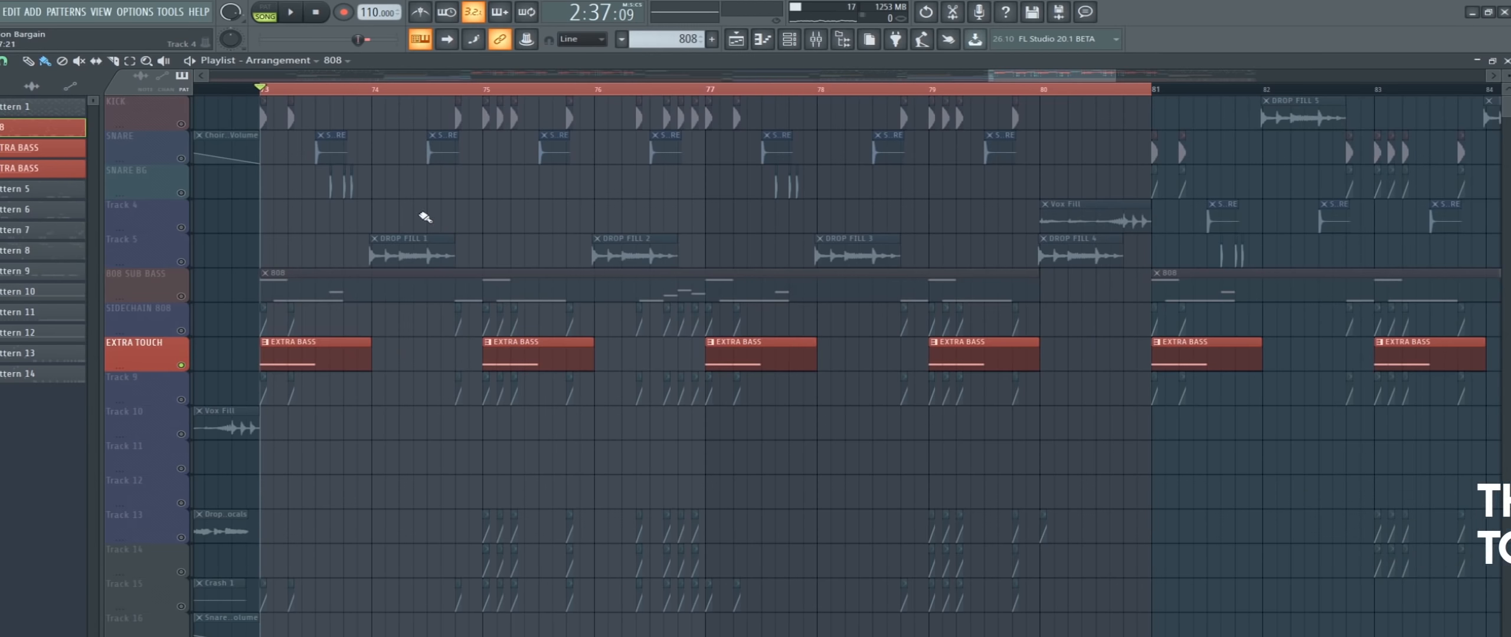
pyautogui.press('space')
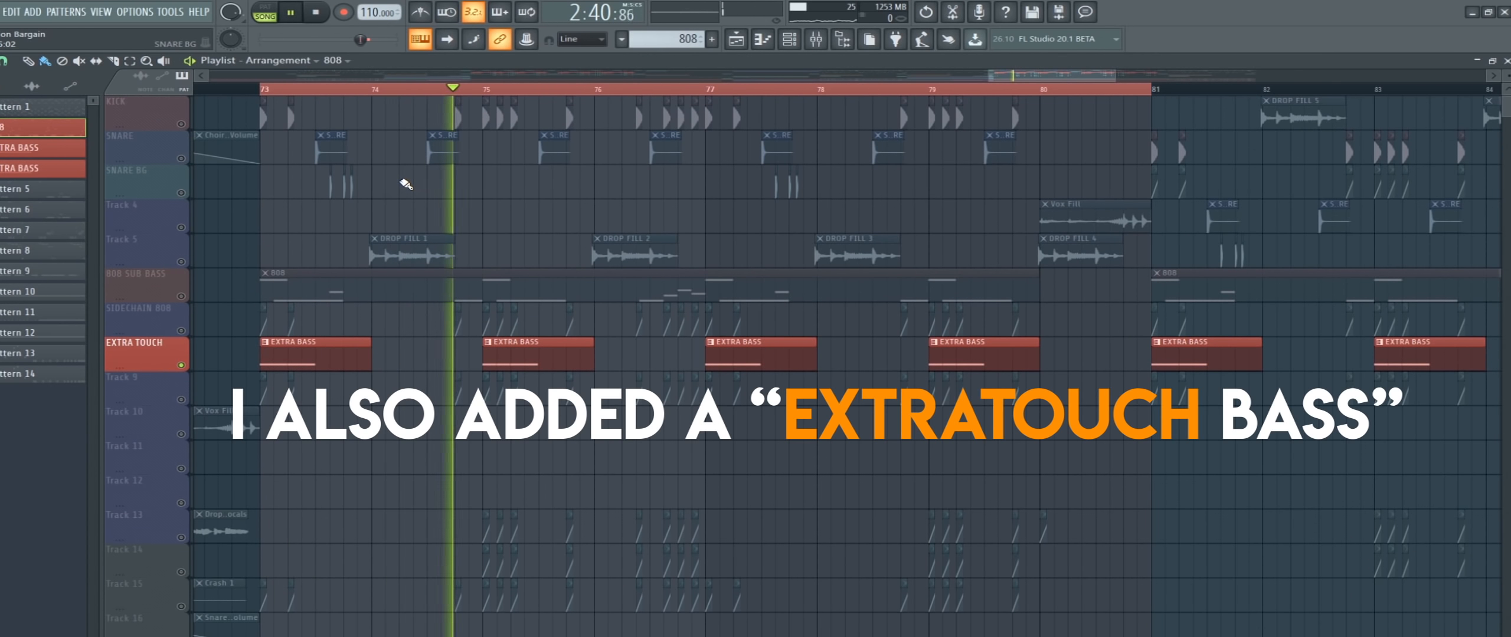
pyautogui.doubleClick(534, 351)
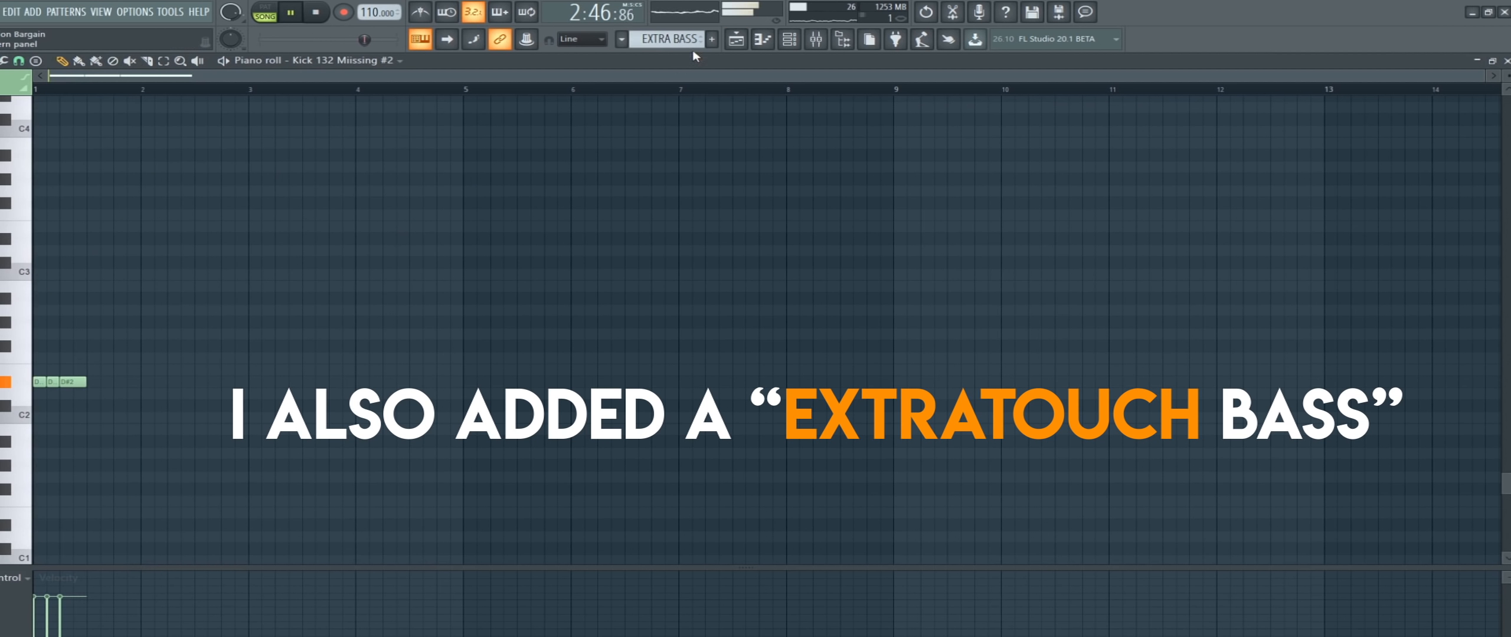
# Return to the playlist and unmute the sidechain, 808, drum-fill, kick and snare tracks to play the drop with the extra bass
pyautogui.click(750, 49)
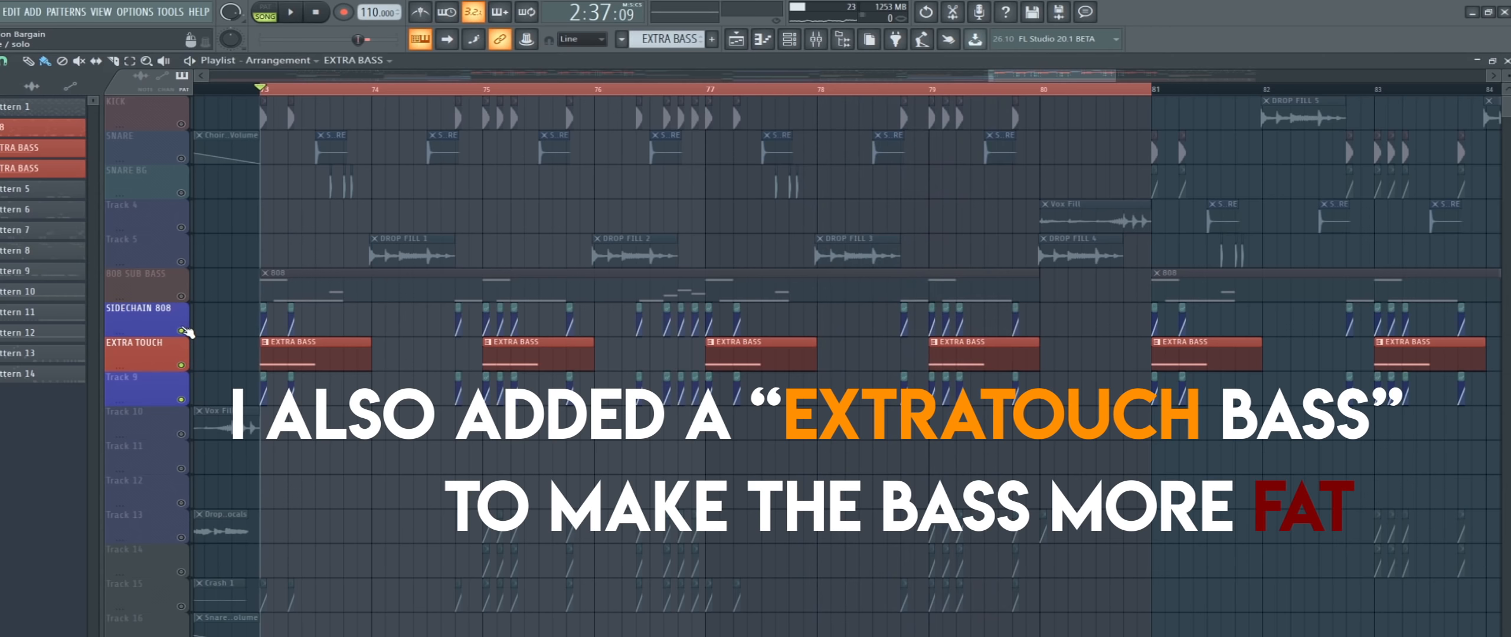
pyautogui.click(181, 297)
pyautogui.click(182, 262)
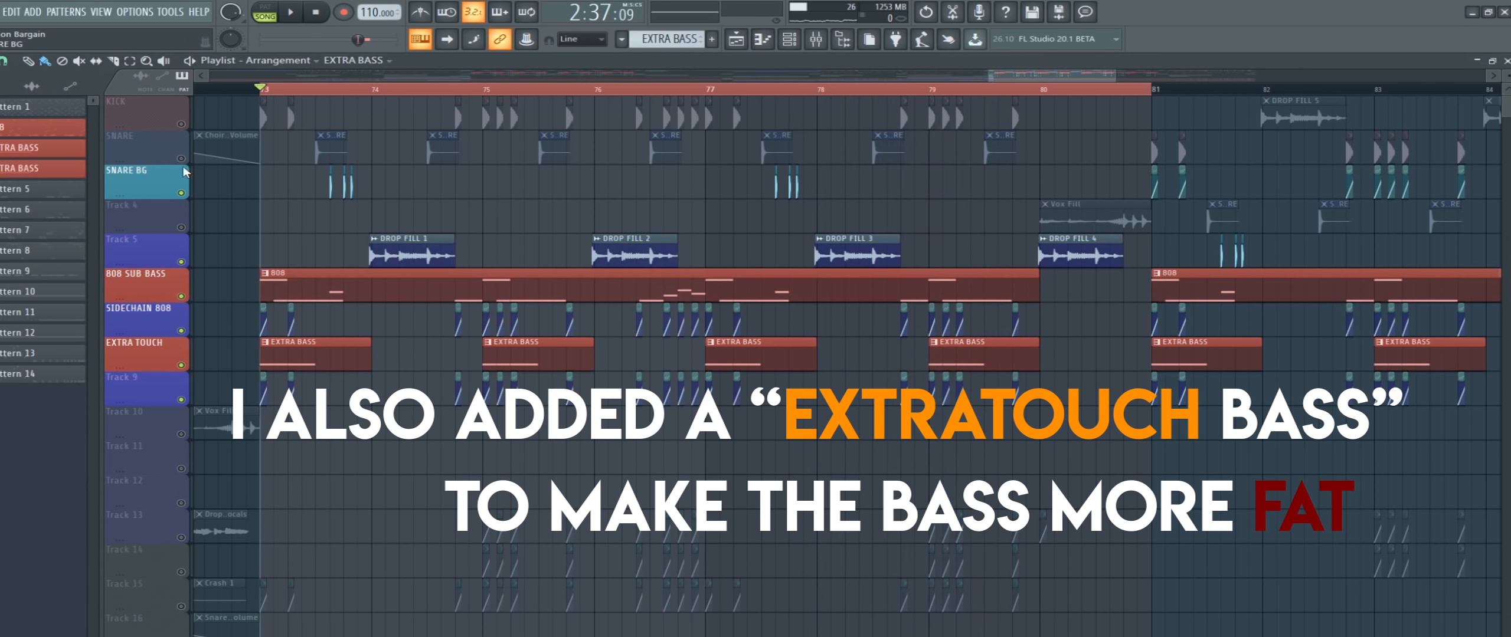
pyautogui.press('space')
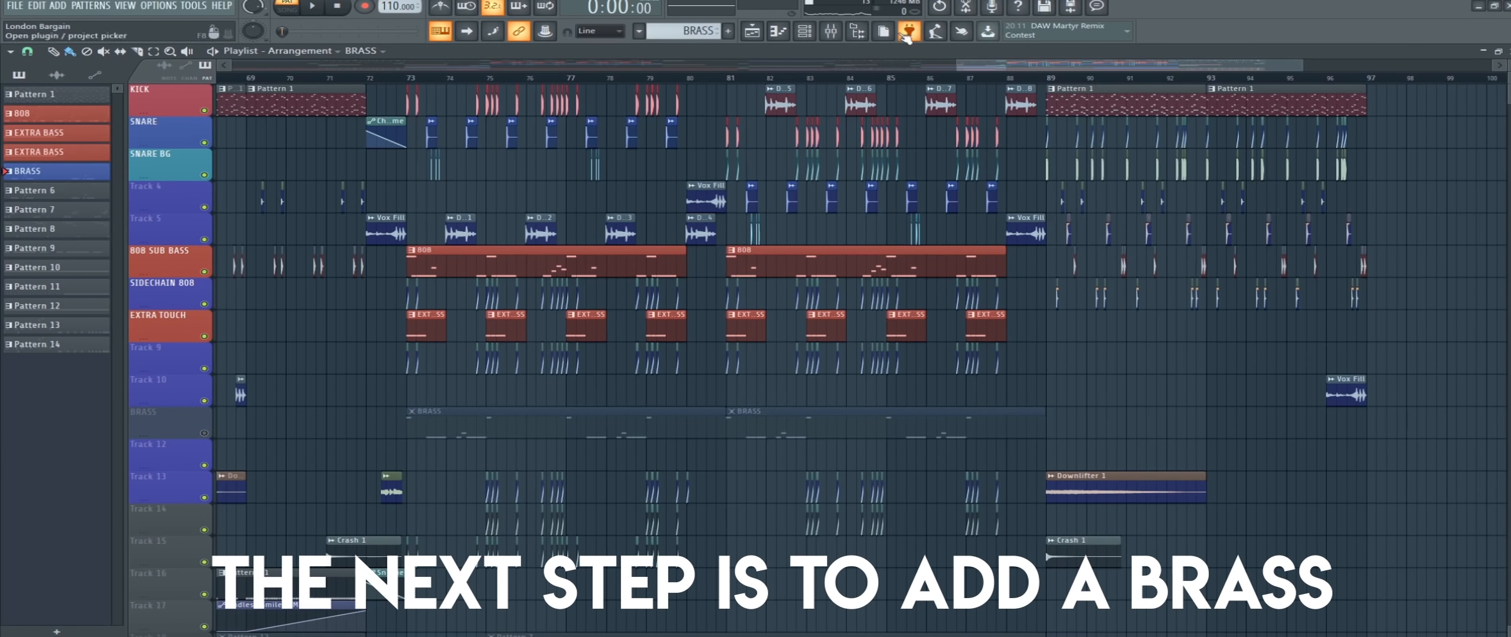
# Play the BRASS pattern and examine the notes of its Brass channel in the piano roll
pyautogui.click(805, 37)
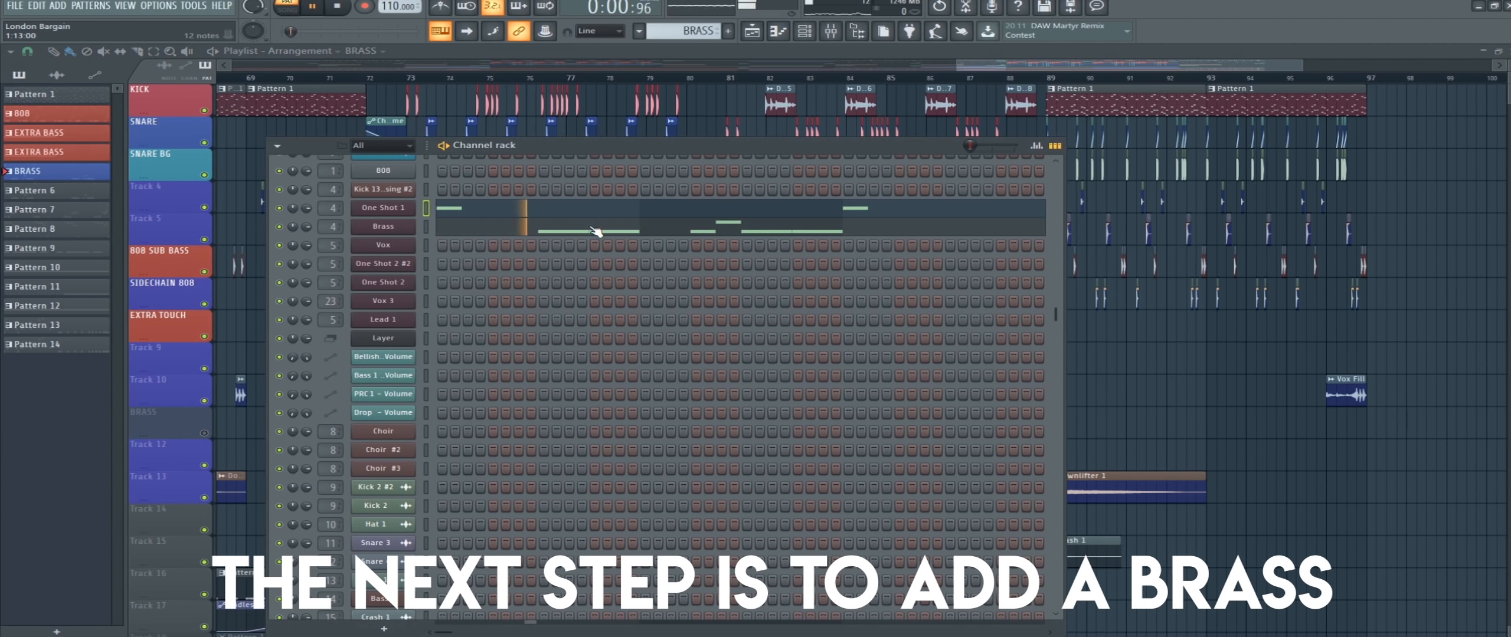
pyautogui.click(550, 231)
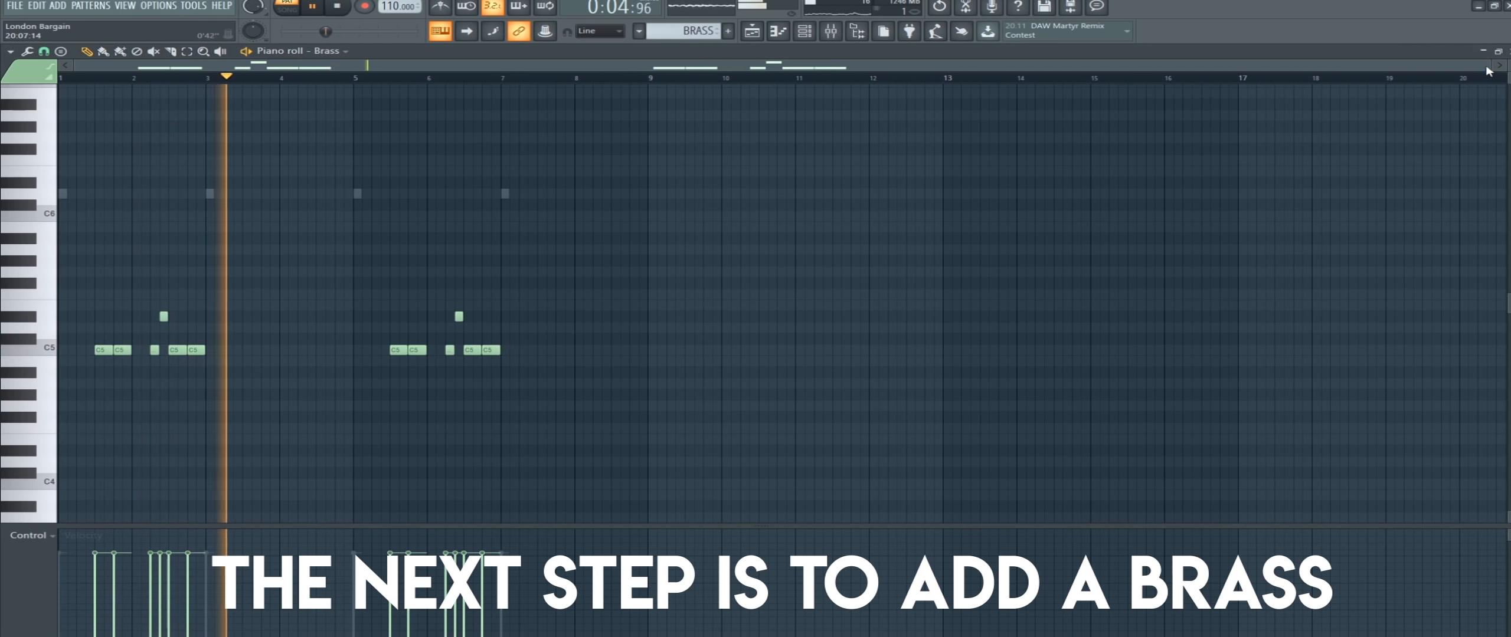
pyautogui.moveTo(1495, 65); pyautogui.dragTo(933, 65)
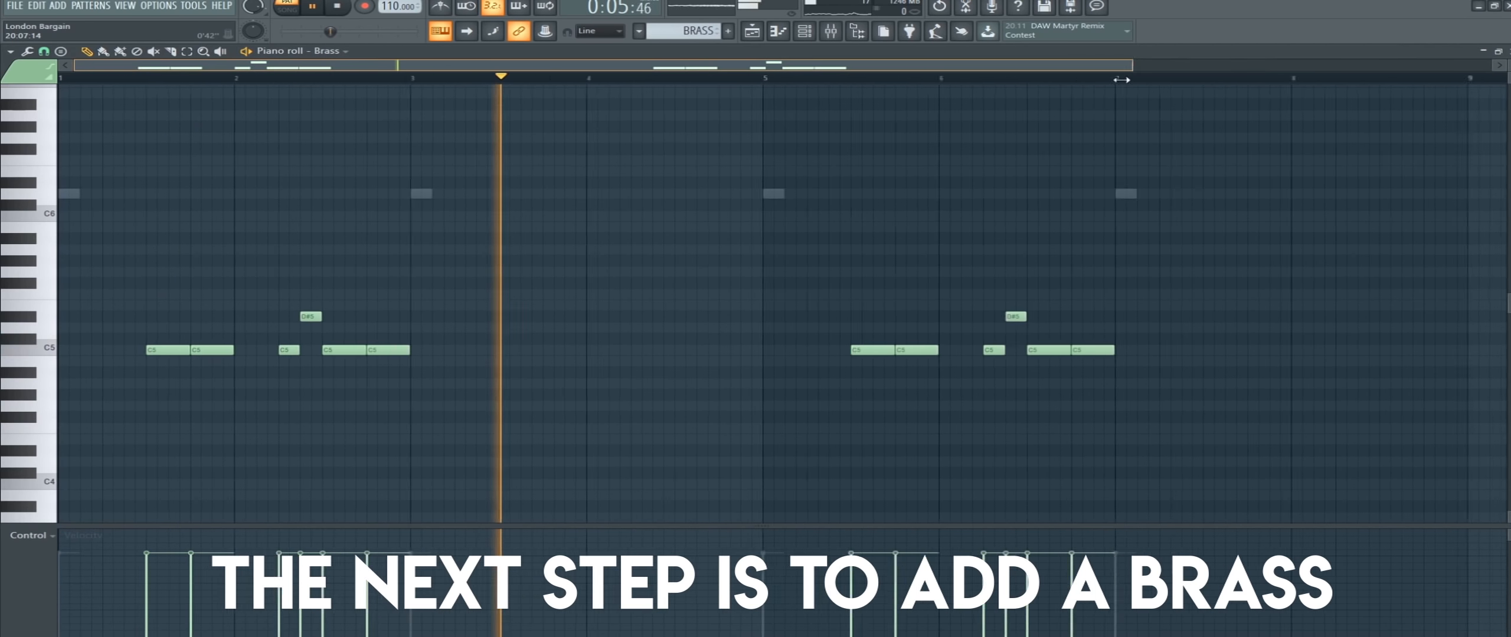
# Switch to the One Shot 1 channel of the BRASS pattern and examine its notes in the piano roll
pyautogui.click(784, 35)
pyautogui.click(432, 210)
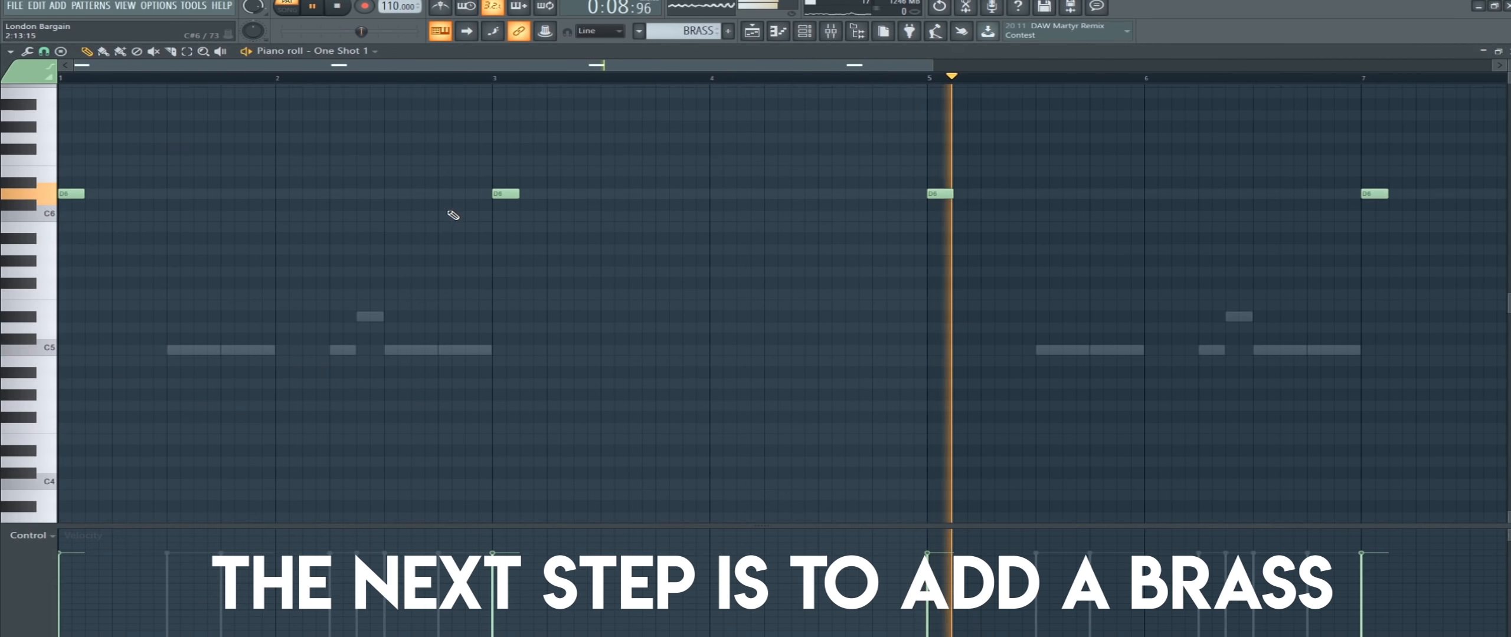
pyautogui.moveTo(929, 67); pyautogui.dragTo(1171, 65)
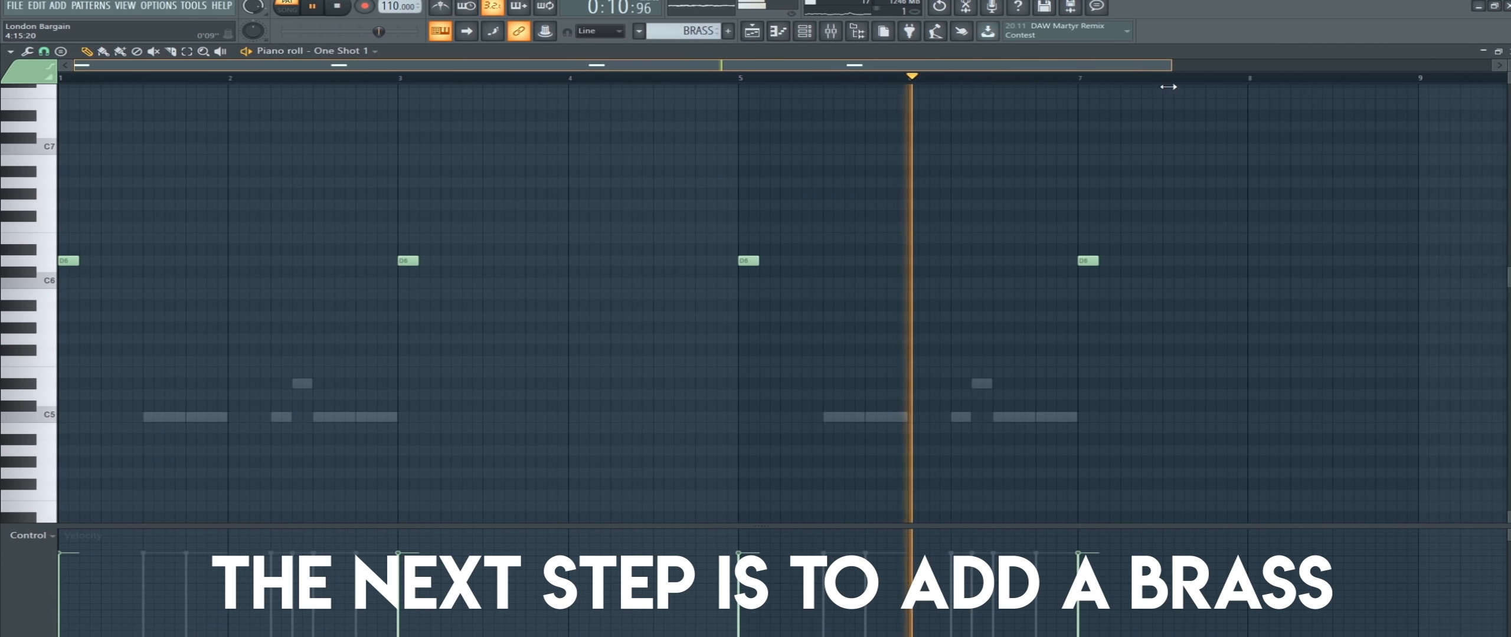
# Return to the playlist and unmute the BRASS track to play the drop with all the current layers
pyautogui.click(759, 34)
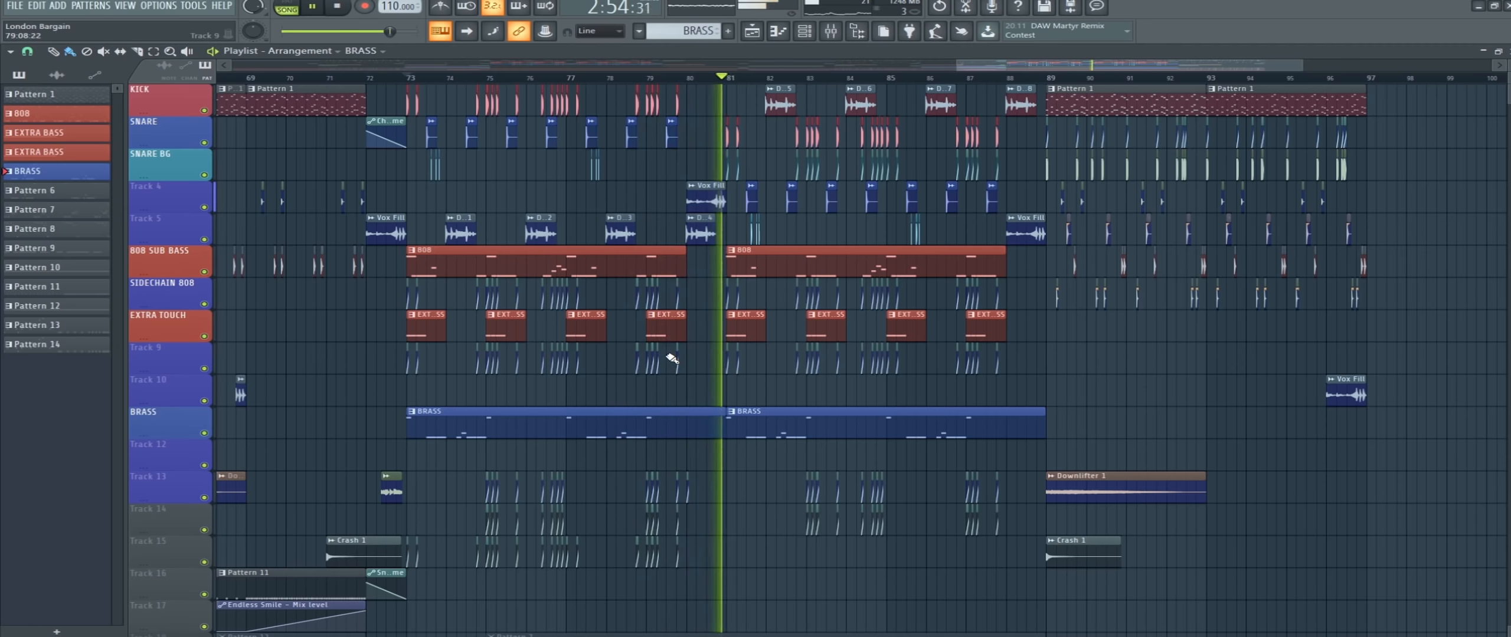
pyautogui.press('space')
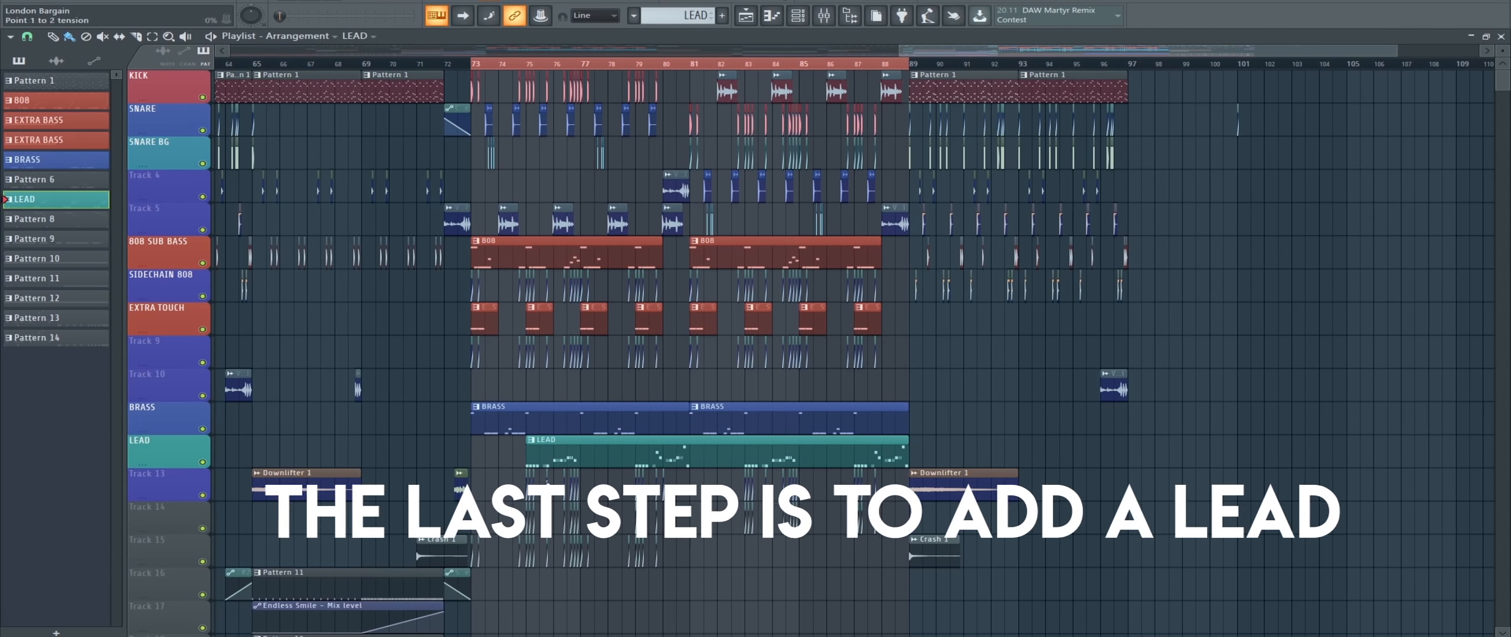
# Examine the LEAD pattern's Vox notes in the piano roll and its sound channels in the channel rack
pyautogui.doubleClick(605, 451)
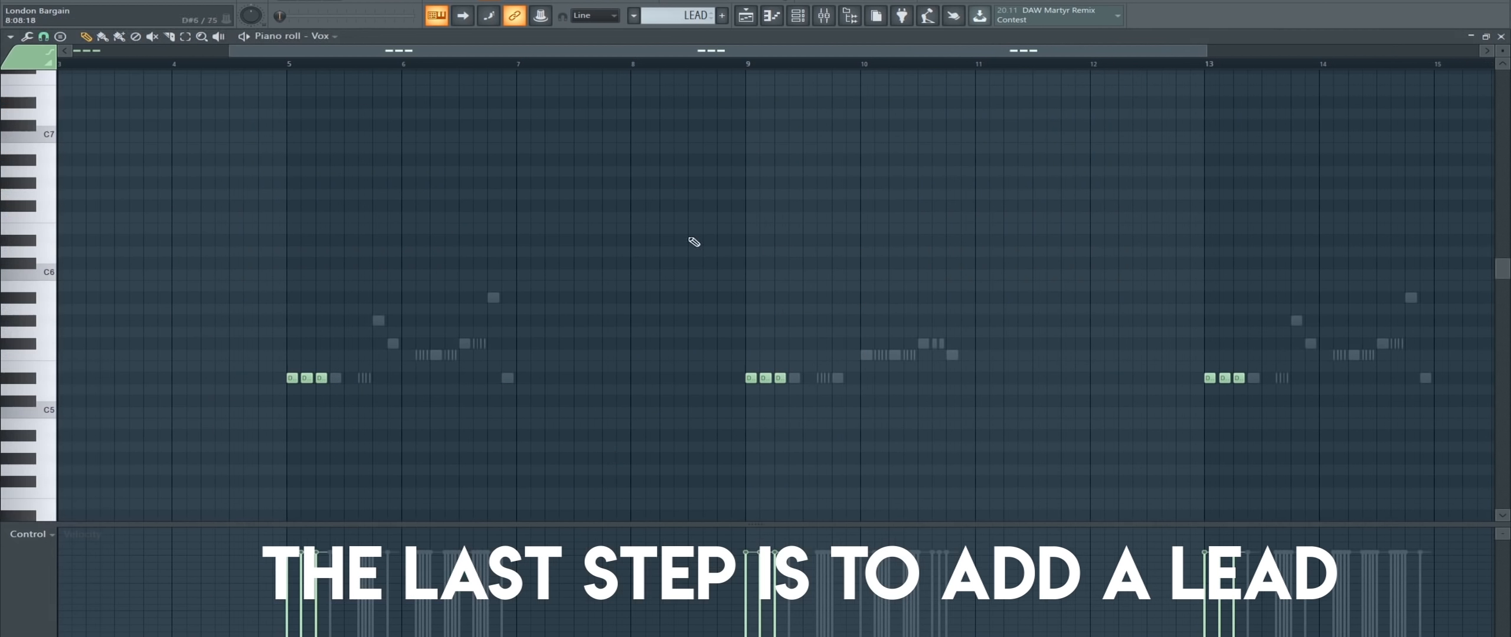
pyautogui.click(771, 20)
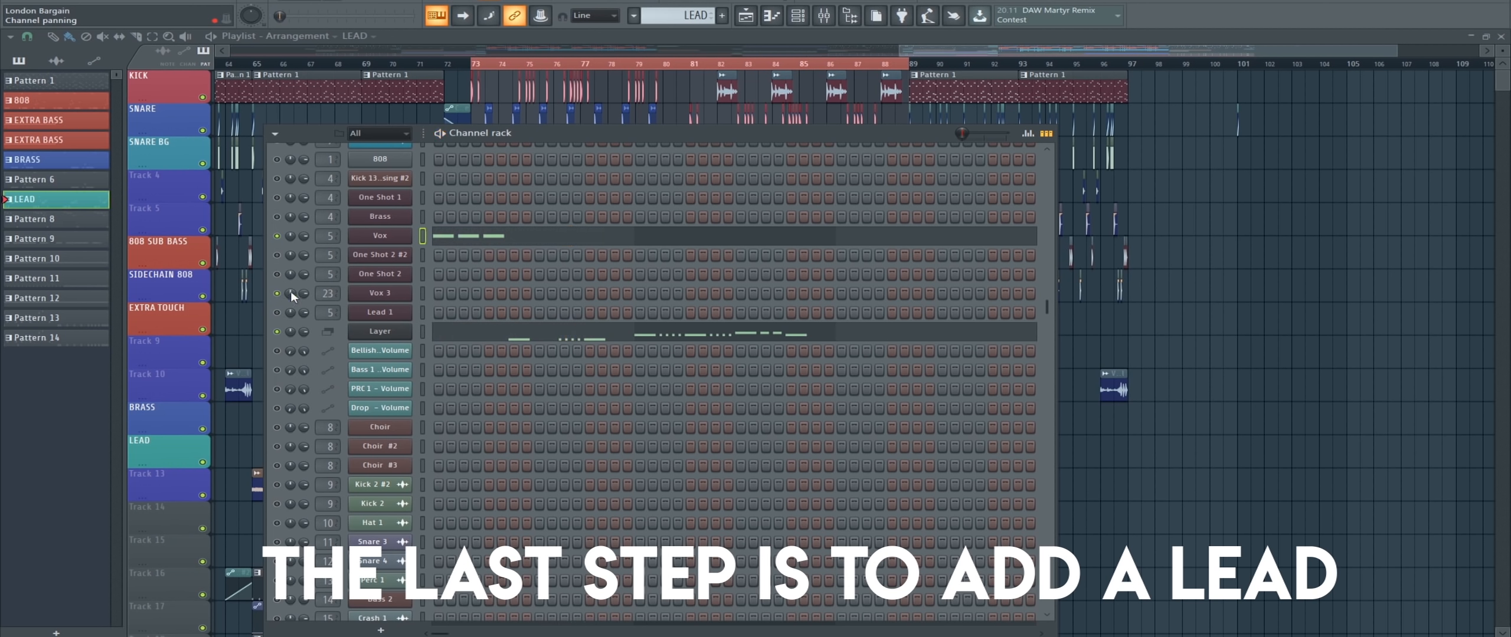
pyautogui.click(277, 255)
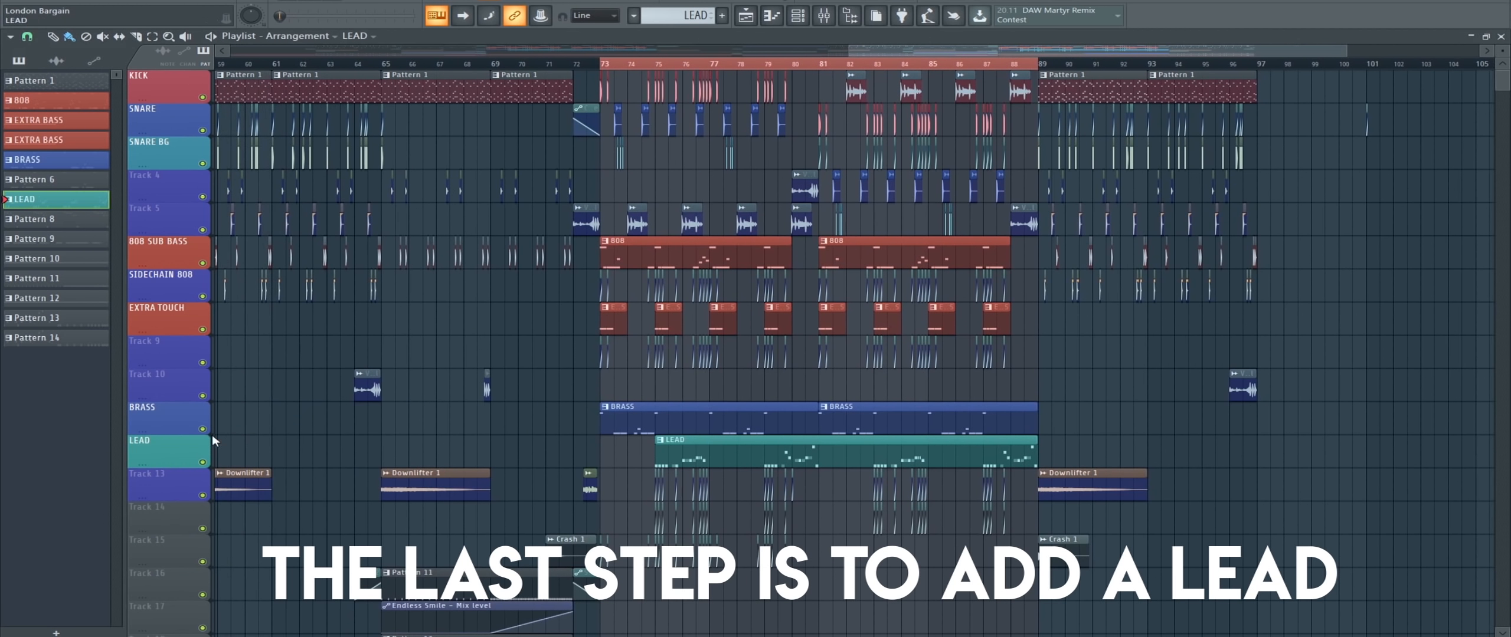
# Solo the BRASS track, unmute the LEAD track with it, and play these two layers from bar 73
pyautogui.rightClick(203, 430)
pyautogui.click(202, 462)
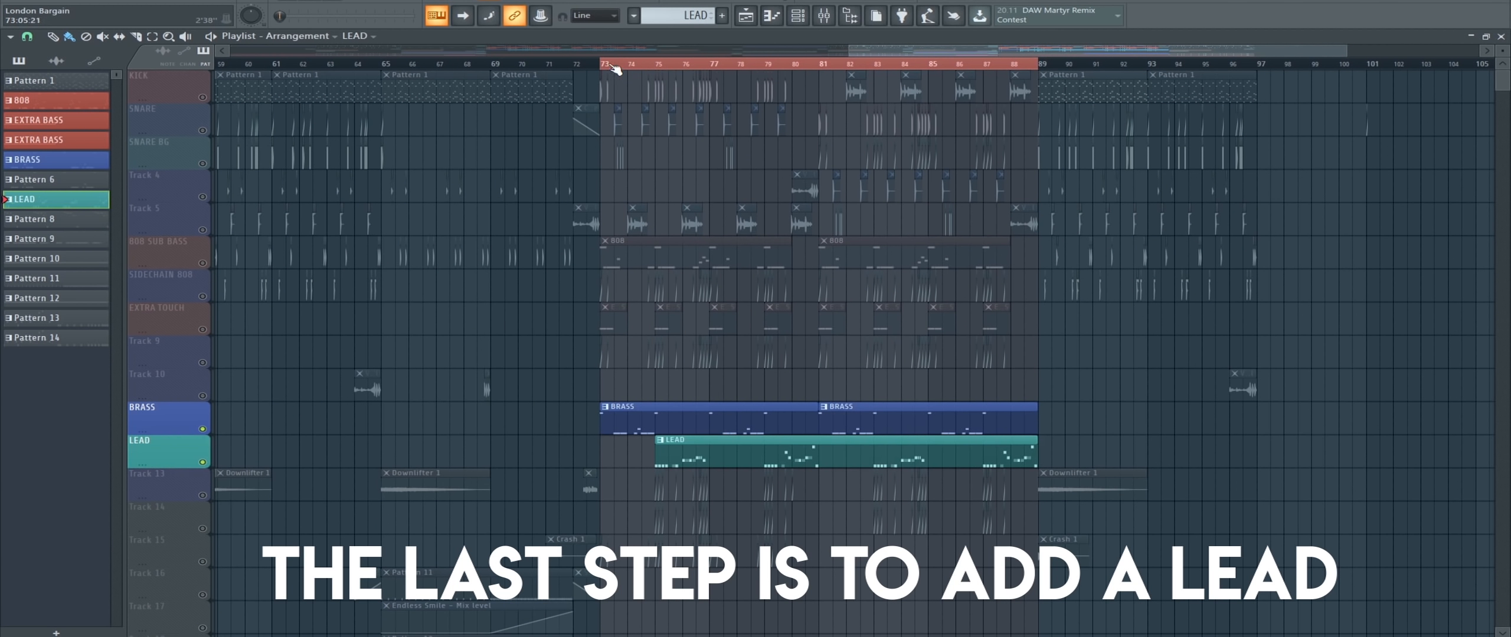
pyautogui.press('space')
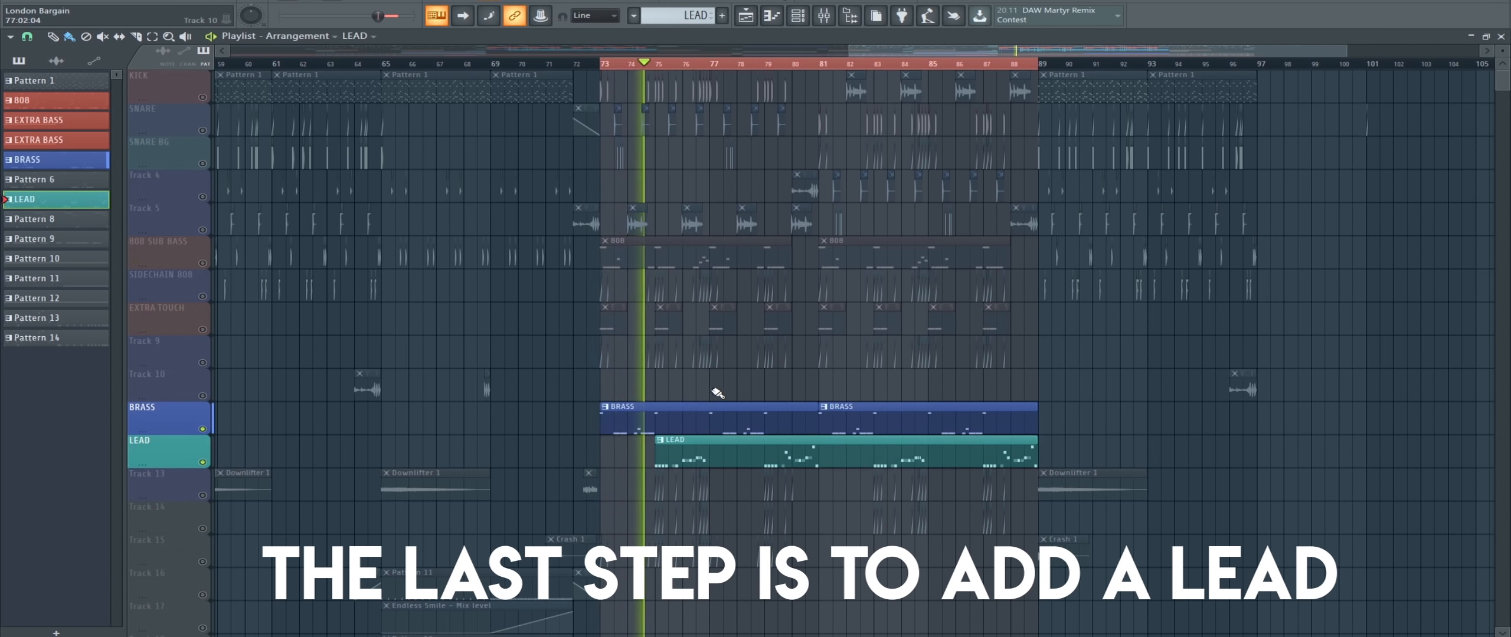
# Examine the notes of the LEAD pattern's Layer channel in the piano roll during playback, and return to the playlist
pyautogui.click(798, 17)
pyautogui.click(617, 331)
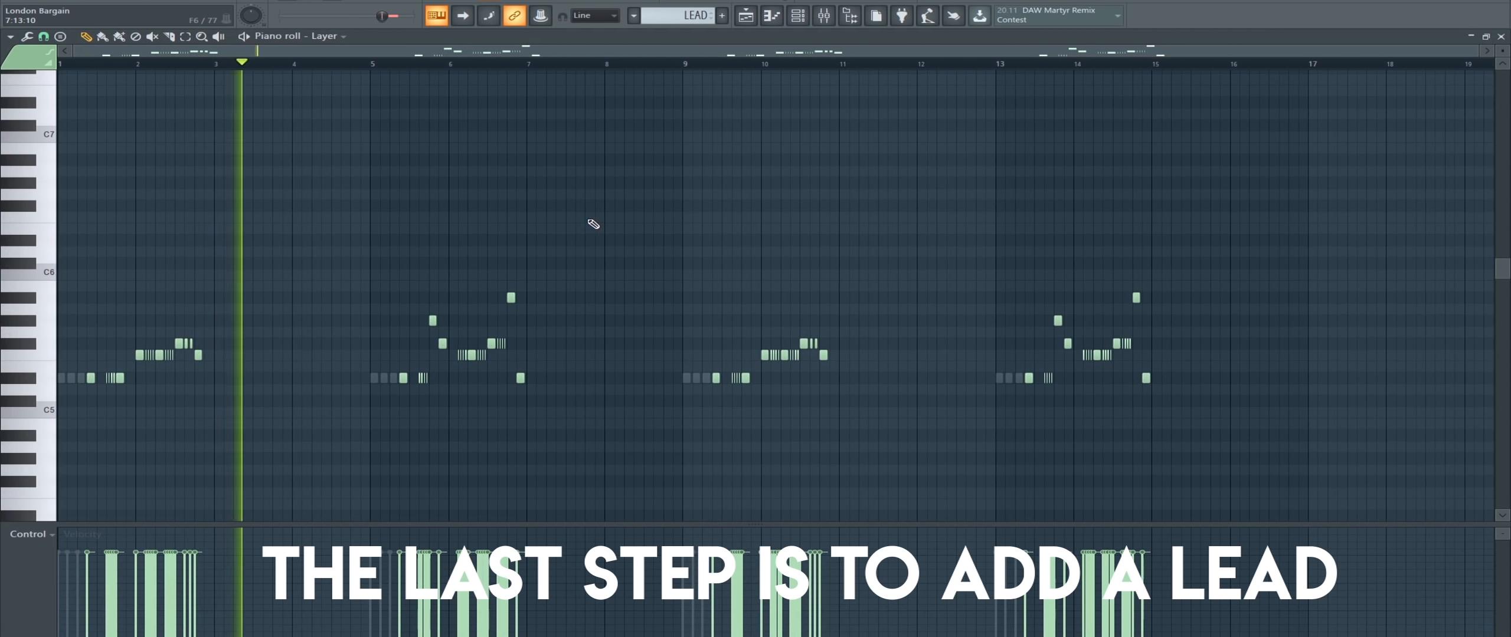
pyautogui.click(1486, 37)
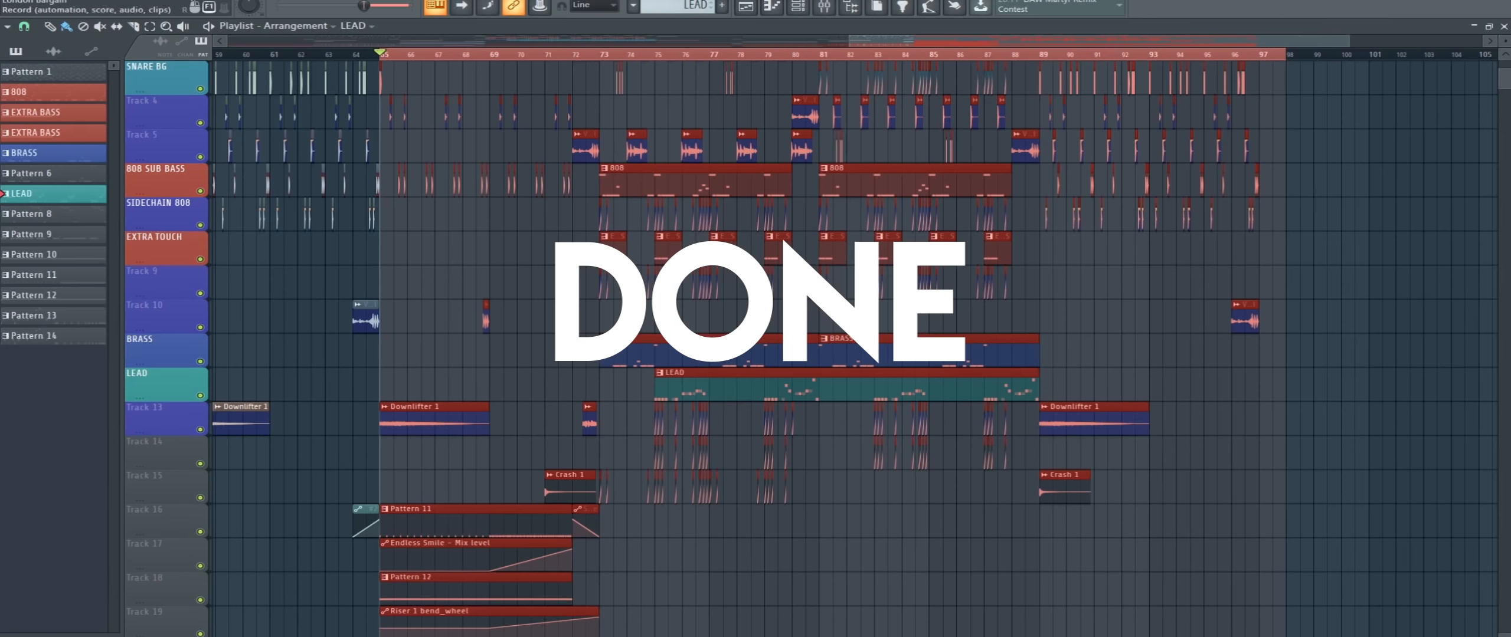
# Play the full arrangement from bar 65 with all layers active and view its tracks in the playlist
pyautogui.press('space')
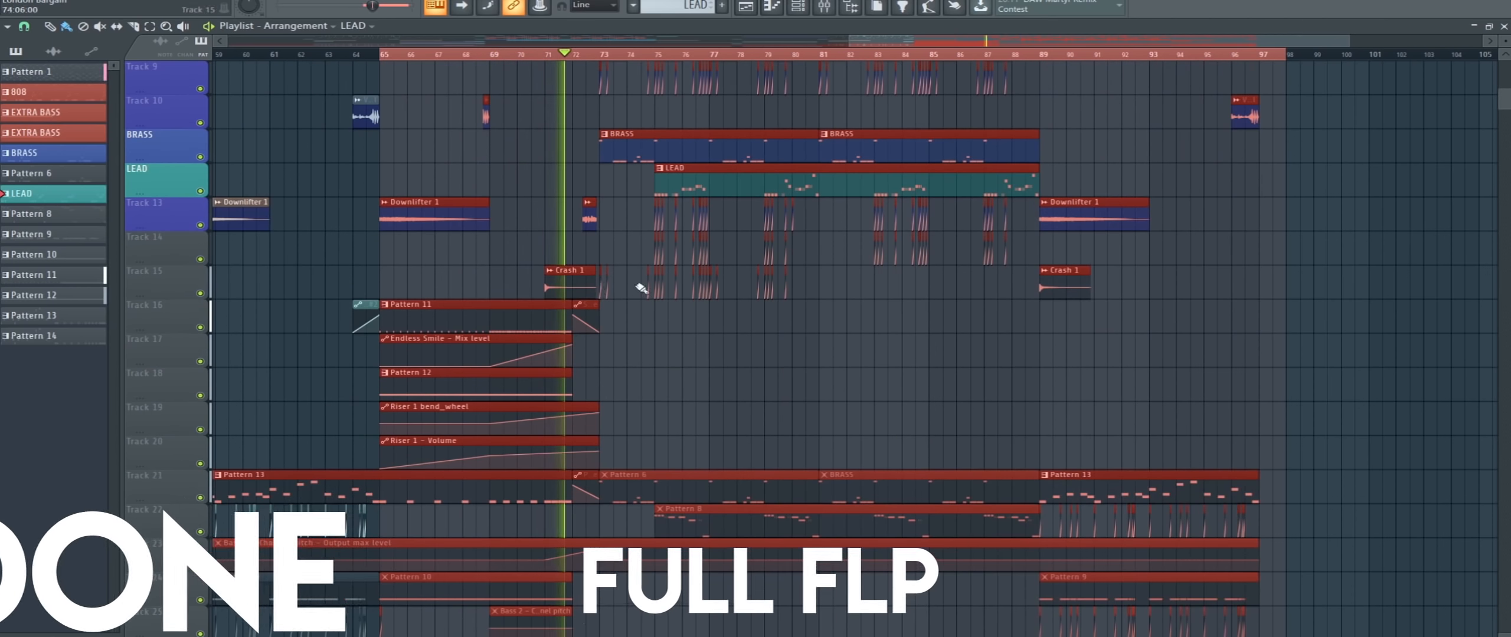
pyautogui.scroll(2, 718, 310)
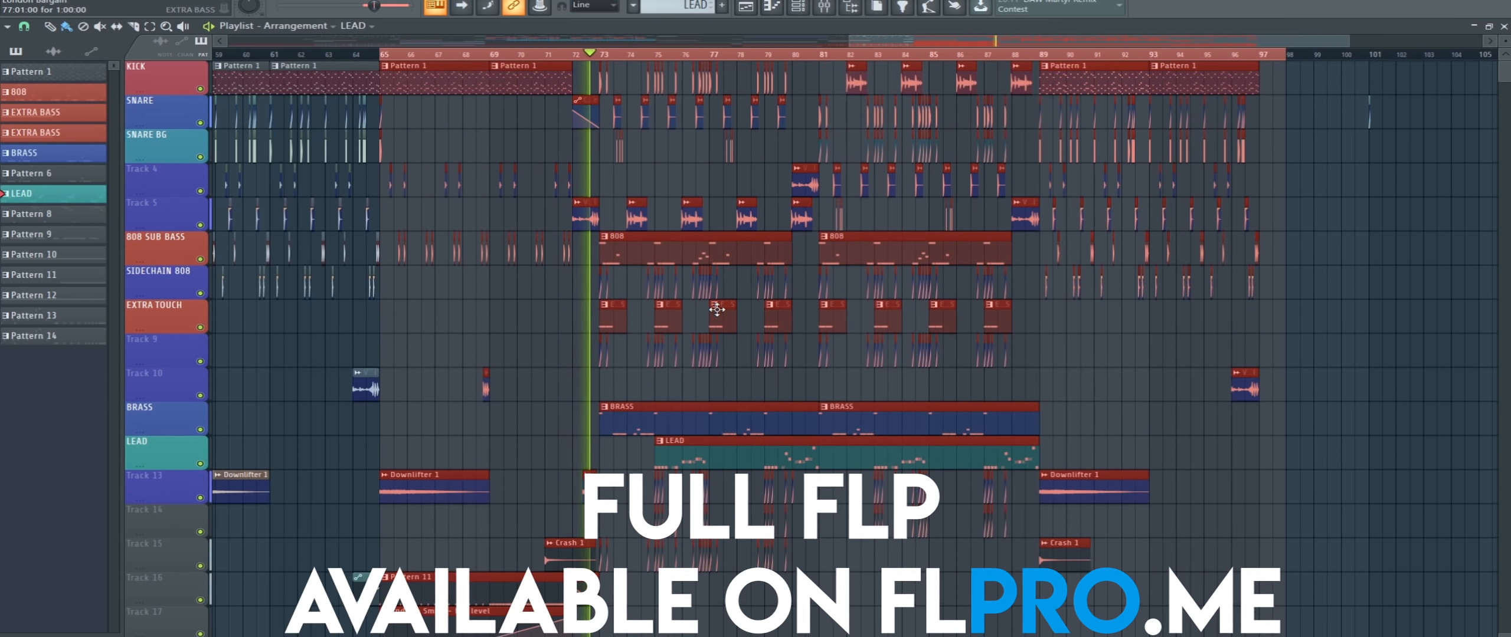